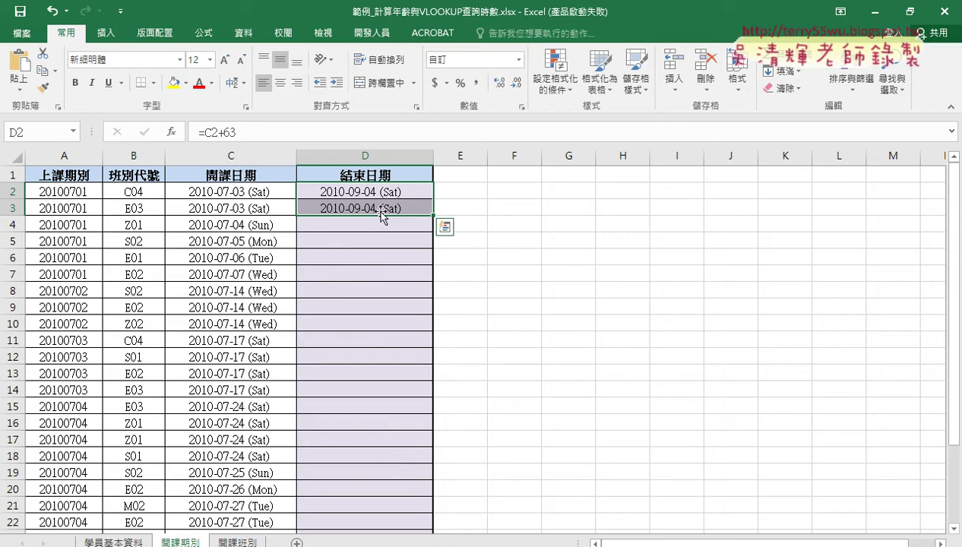
Step: Check start date C2, the old D2 end-date formula and class code C04, then view 開課班別
click(254, 189)
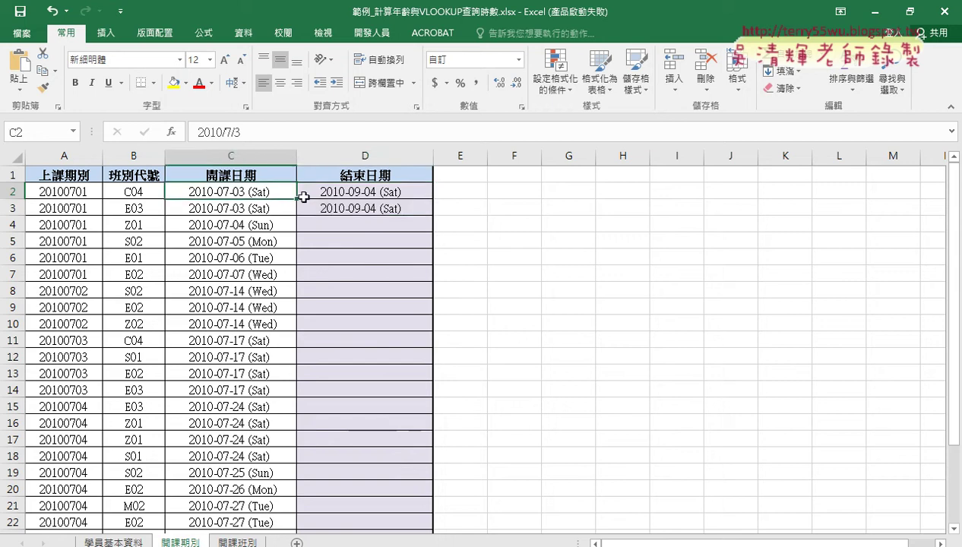
click(356, 195)
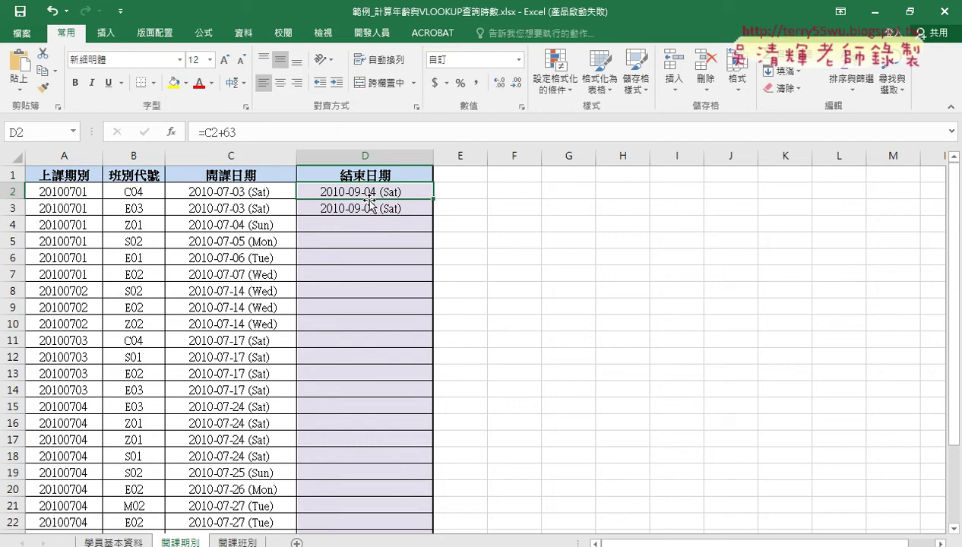
click(134, 191)
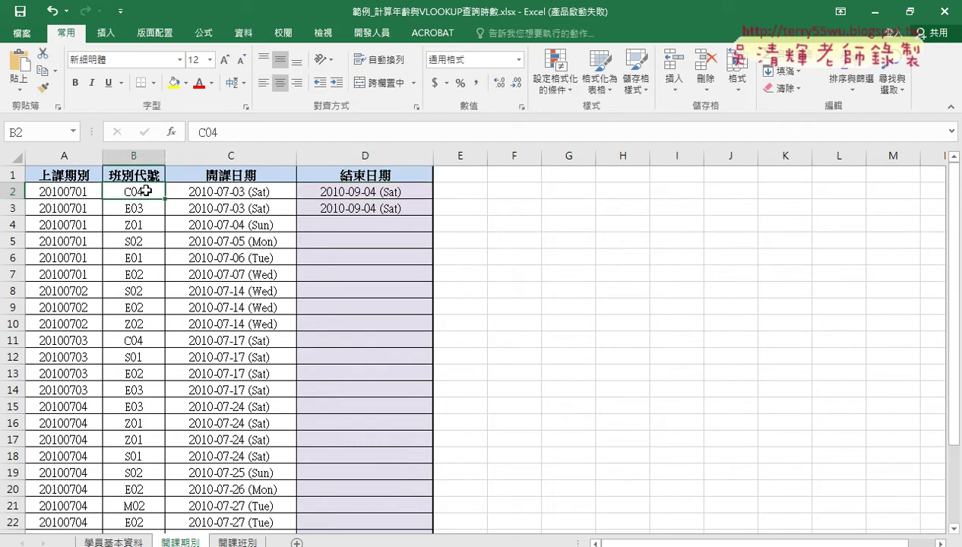
click(236, 543)
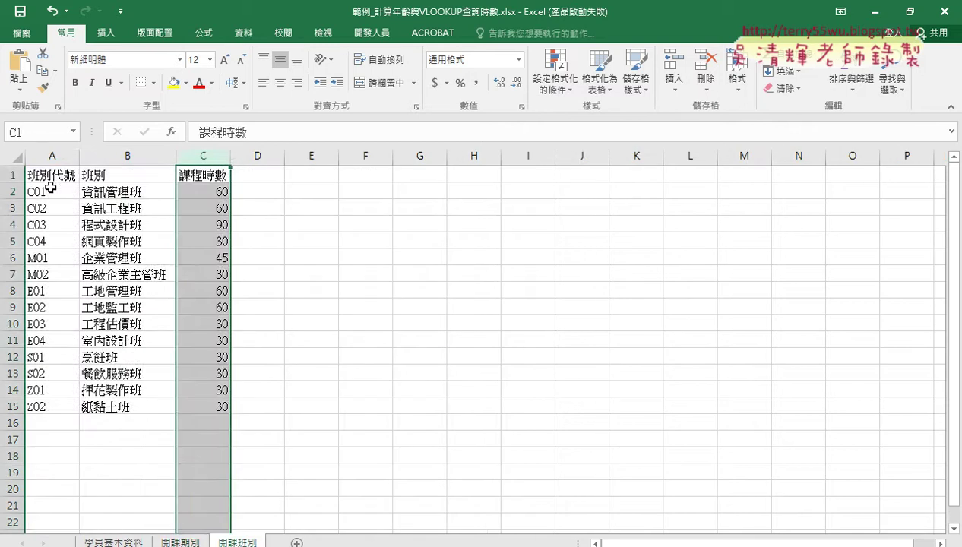
mouse_move(49, 186)
mouse_down()
mouse_move(127, 247)
mouse_move(210, 403)
mouse_up()
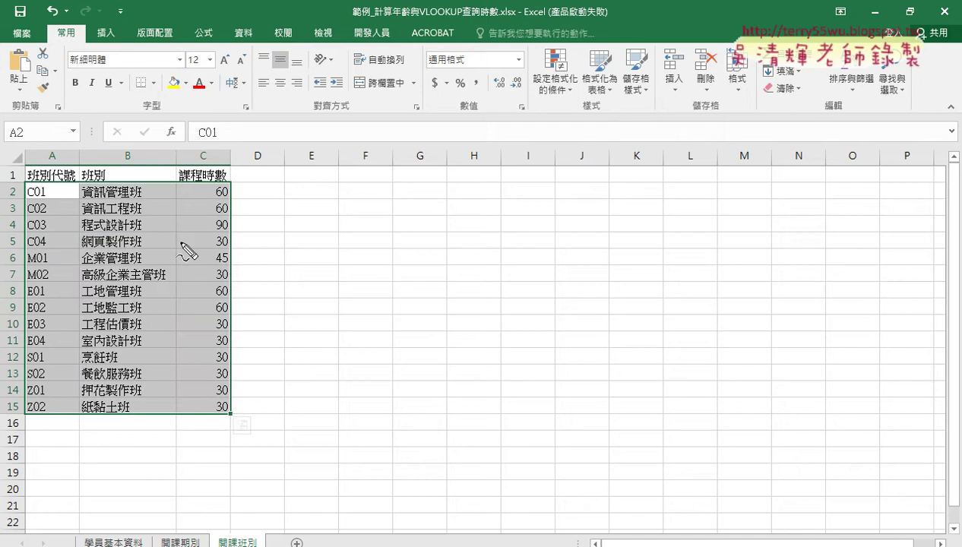
mouse_move(55, 229)
mouse_down()
mouse_move(63, 240)
mouse_move(53, 251)
mouse_up()
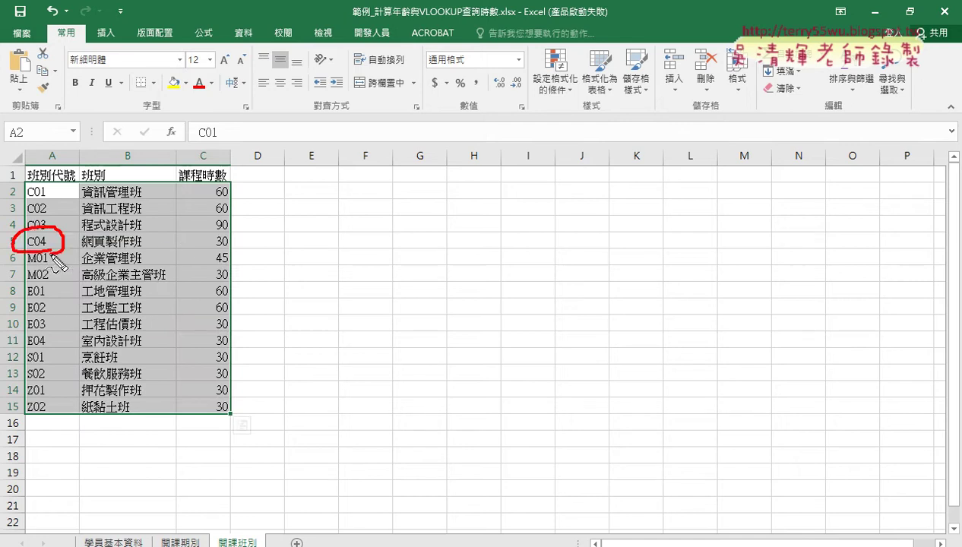
drag(225, 255, 245, 251)
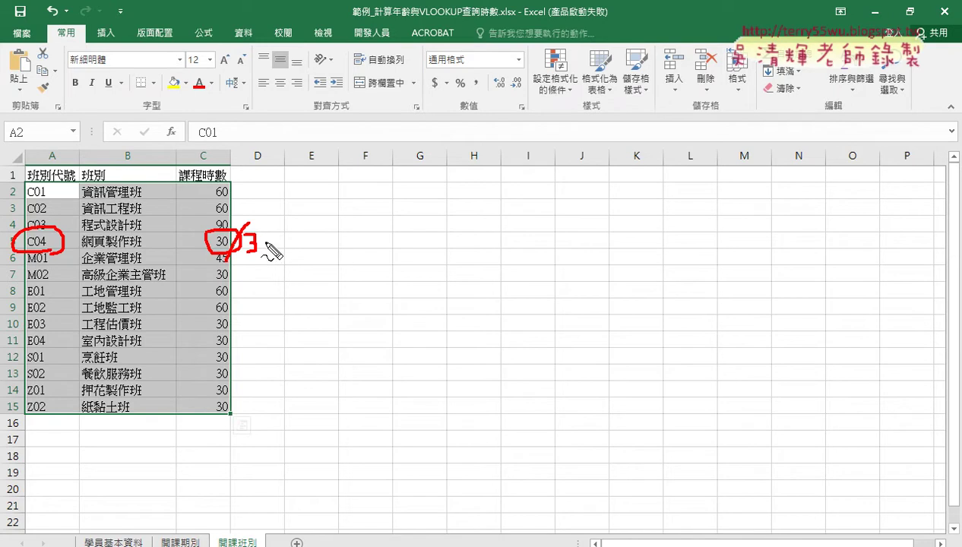
drag(267, 245, 306, 258)
drag(197, 223, 196, 258)
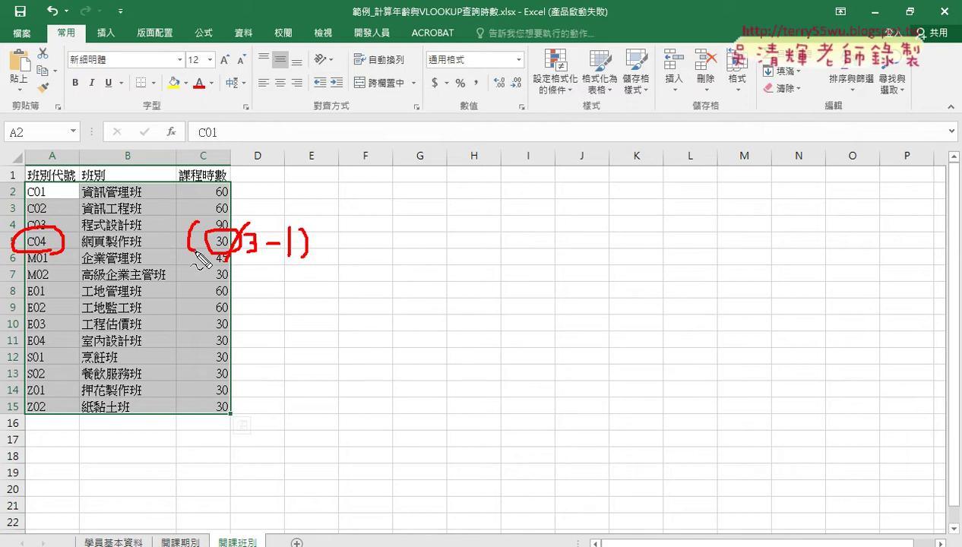
mouse_move(329, 241)
mouse_down()
mouse_move(334, 235)
mouse_move(321, 255)
mouse_up()
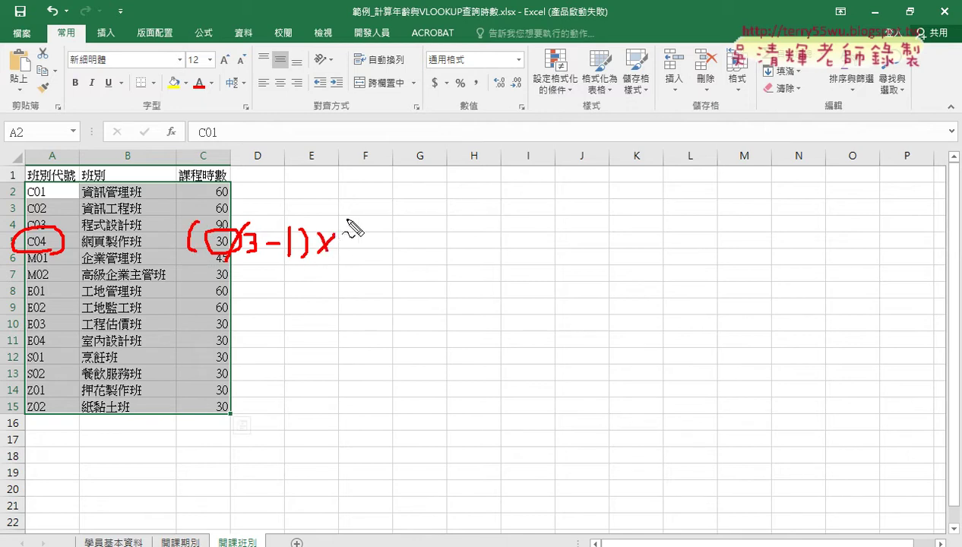
drag(348, 220, 364, 278)
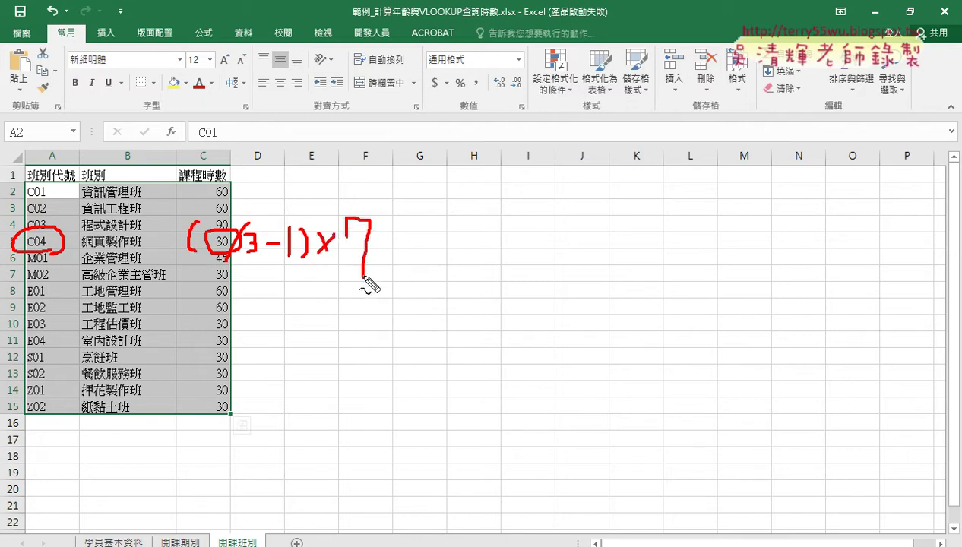
mouse_move(390, 241)
mouse_down()
mouse_move(415, 237)
mouse_move(417, 247)
mouse_up()
mouse_move(448, 228)
mouse_down()
mouse_move(444, 257)
mouse_move(486, 249)
mouse_move(472, 261)
mouse_move(490, 274)
mouse_up()
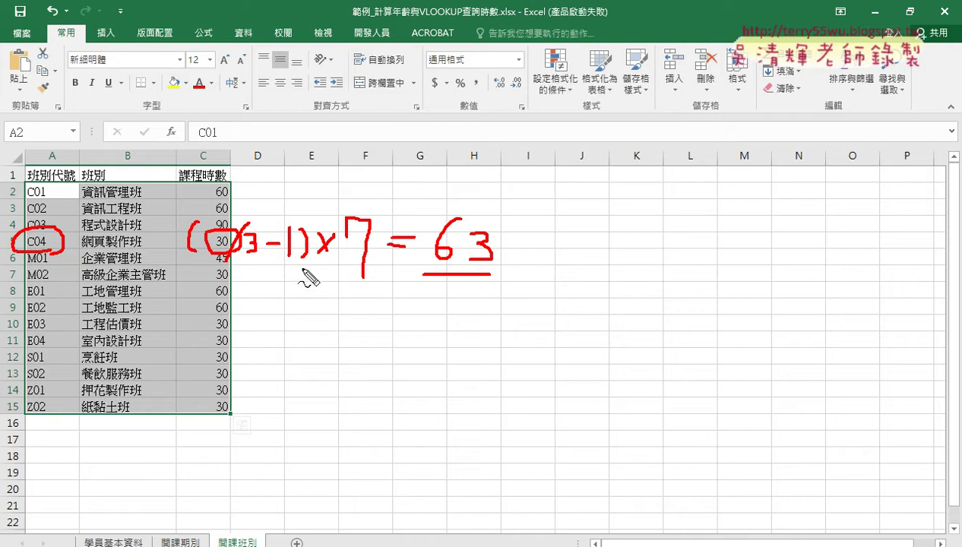
drag(303, 264, 270, 264)
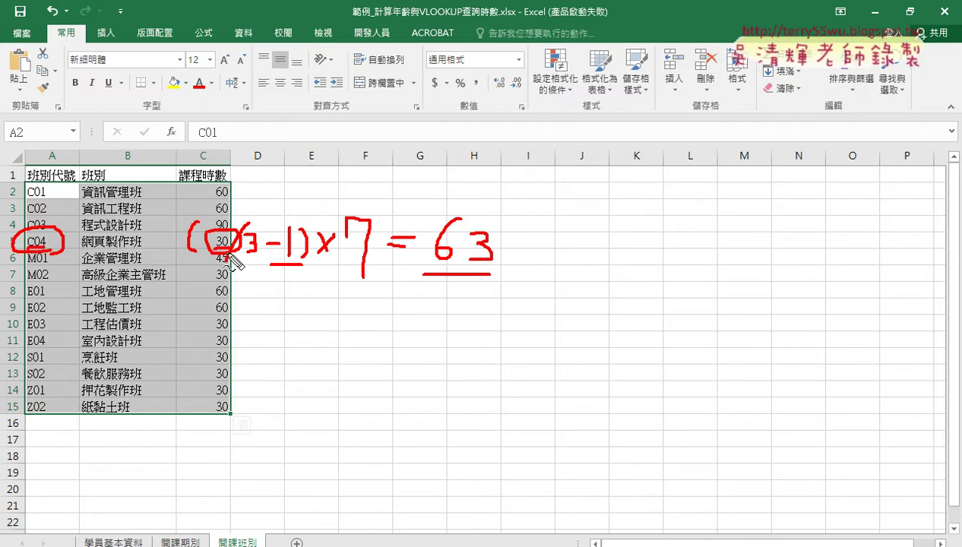
key(Escape)
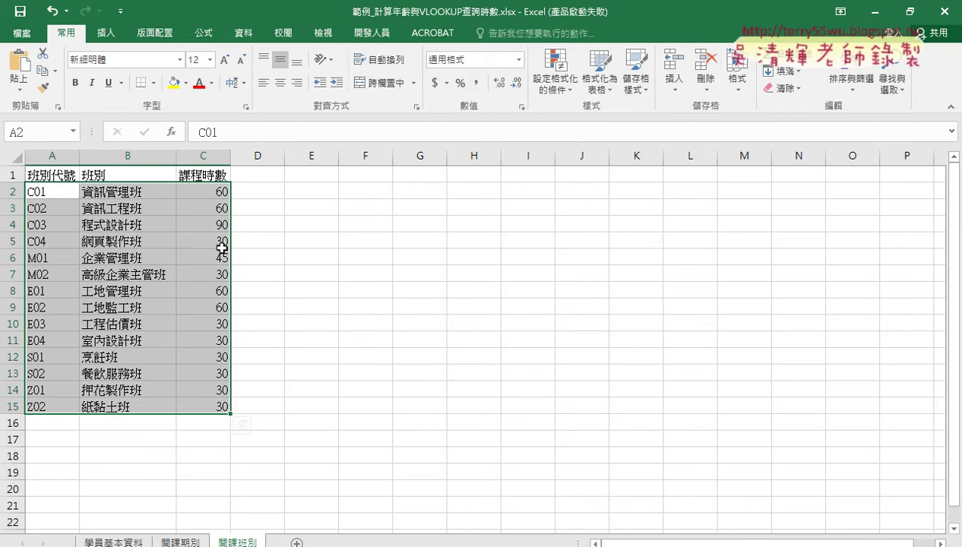
Step: On 開課期別, clear the old end dates in D2:D3
click(175, 541)
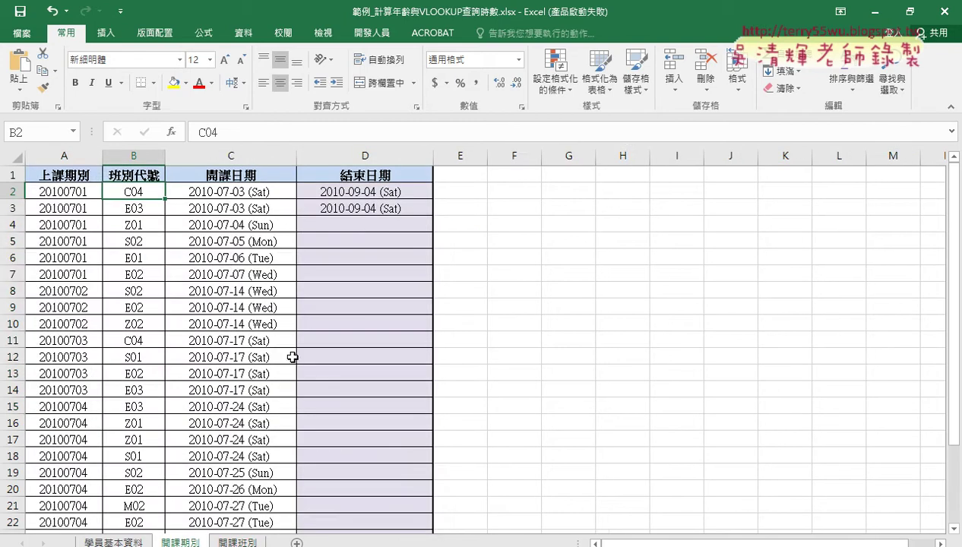
drag(359, 192, 374, 211)
key(Delete)
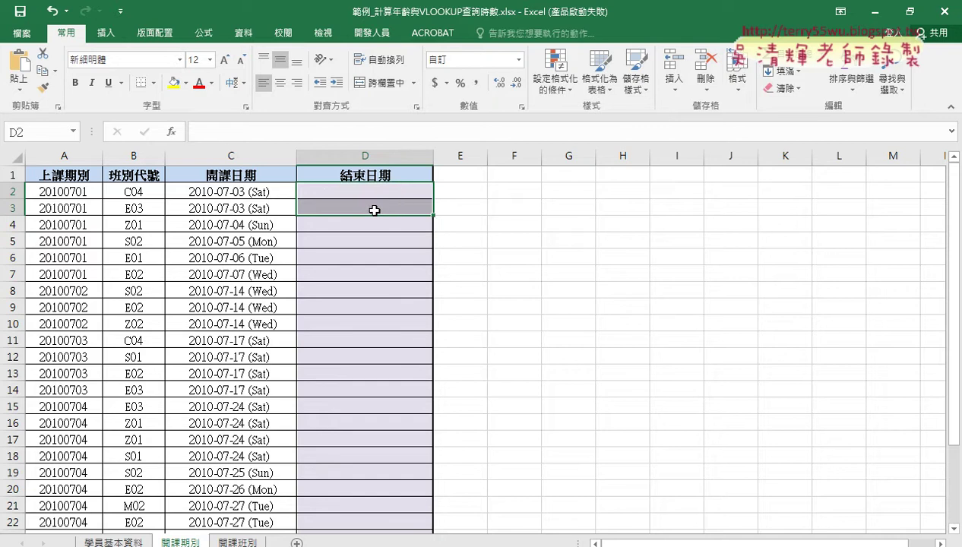
click(143, 193)
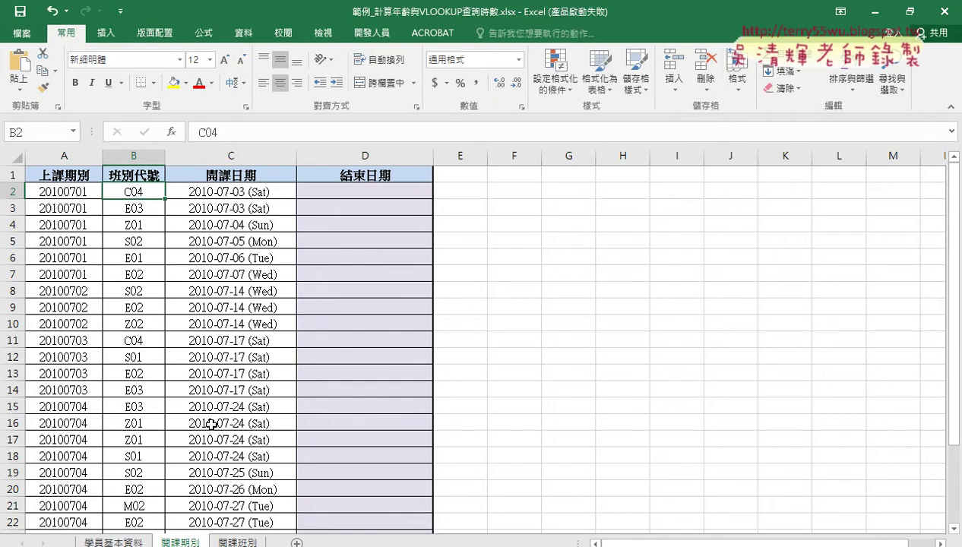
Step: Review the 開課班別 lookup table A2:C15, then return to 開課期別 and select D2
click(236, 541)
drag(51, 194, 199, 405)
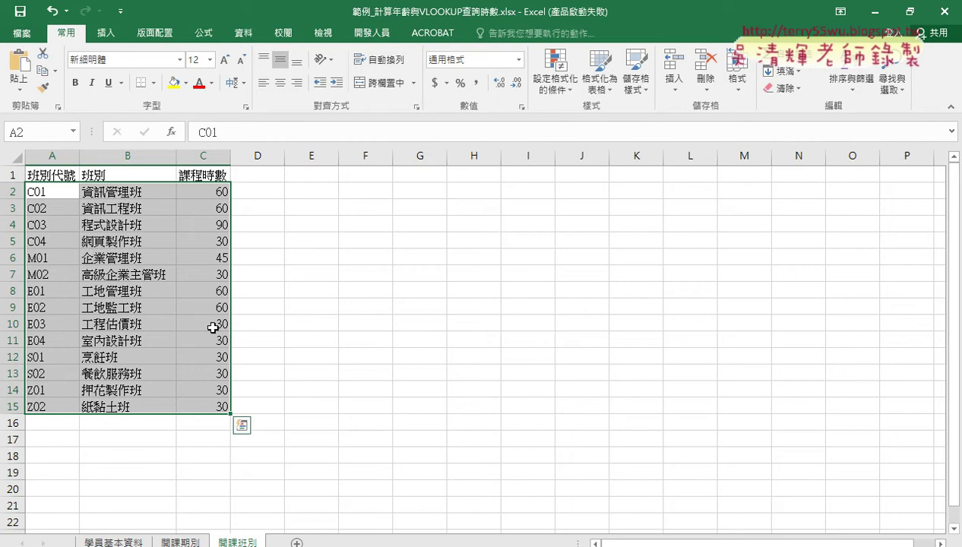
click(173, 540)
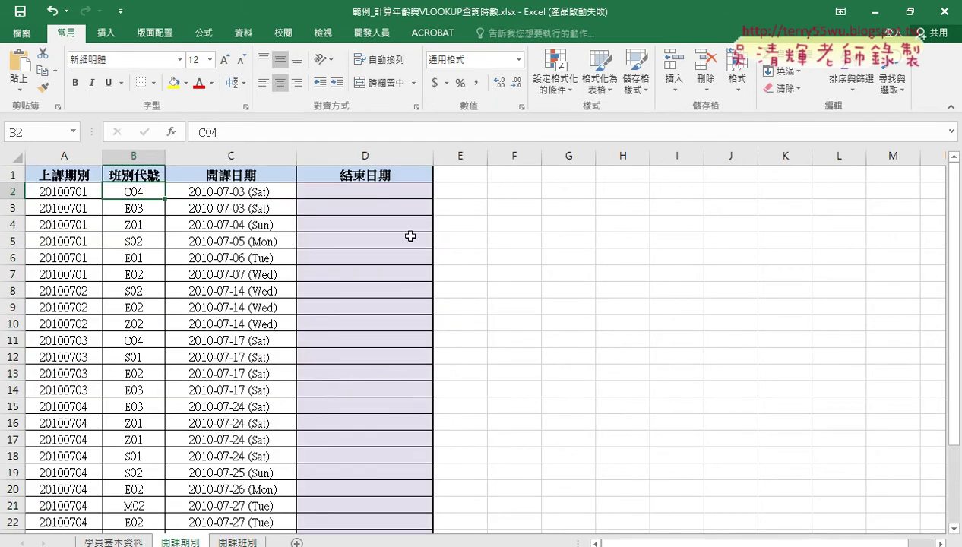
click(396, 197)
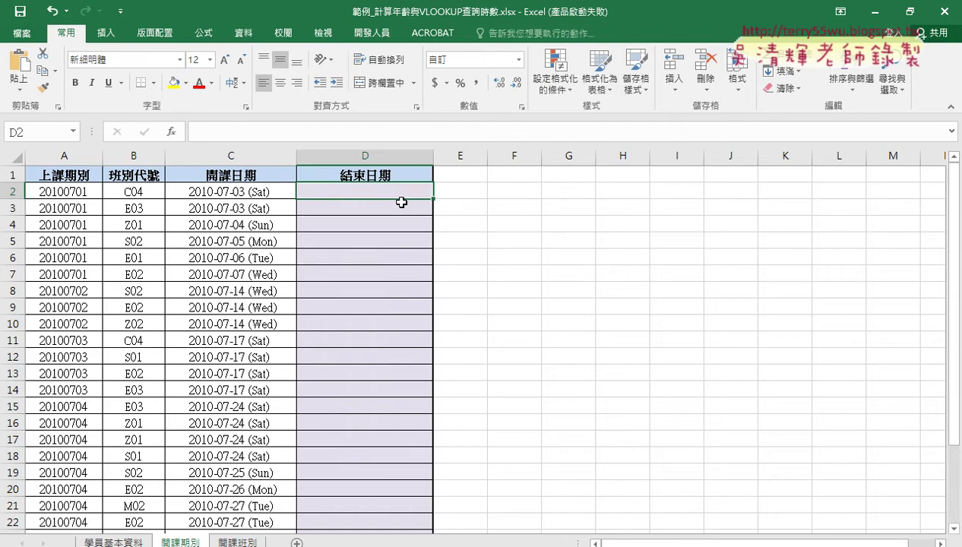
Step: Choose VLOOKUP from the 檢視與參照 (Lookup & Reference) category for cell D2
click(173, 133)
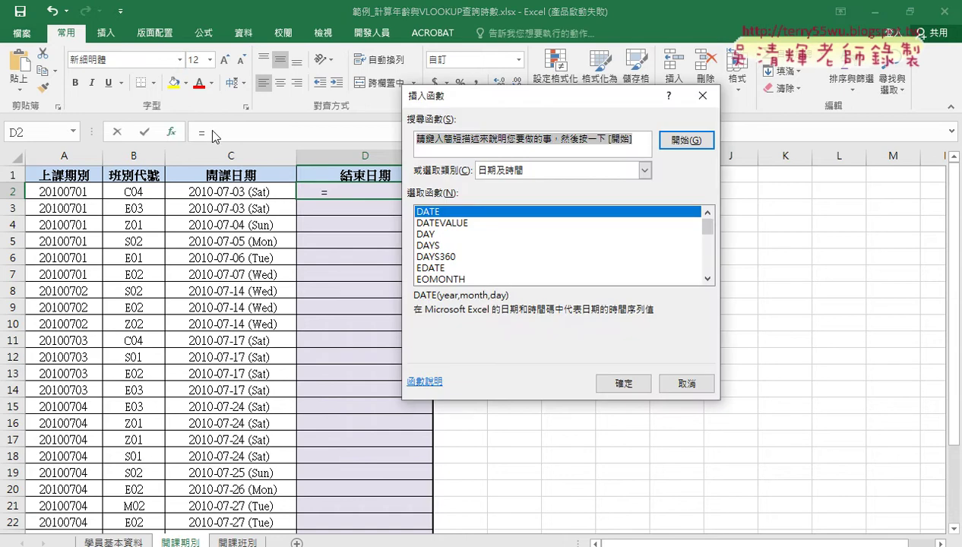
click(557, 173)
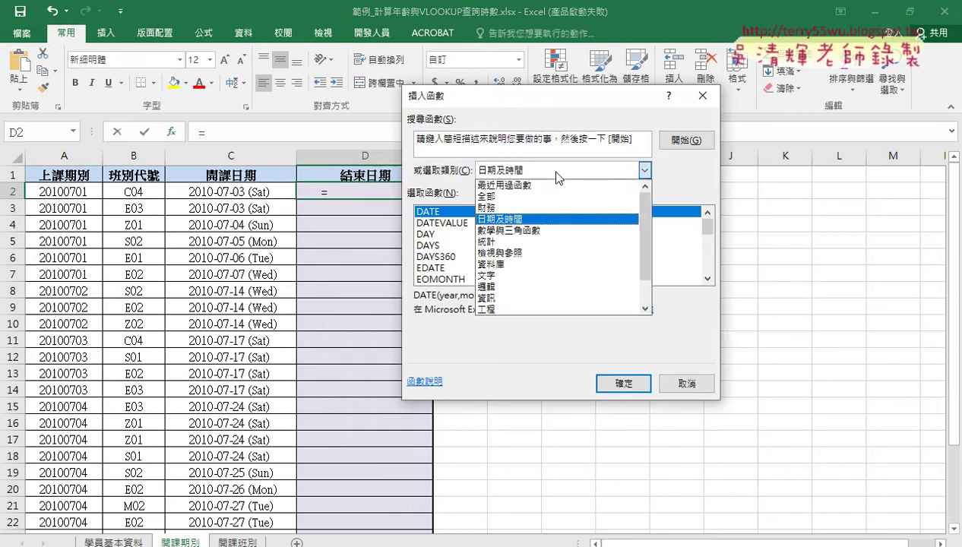
click(549, 253)
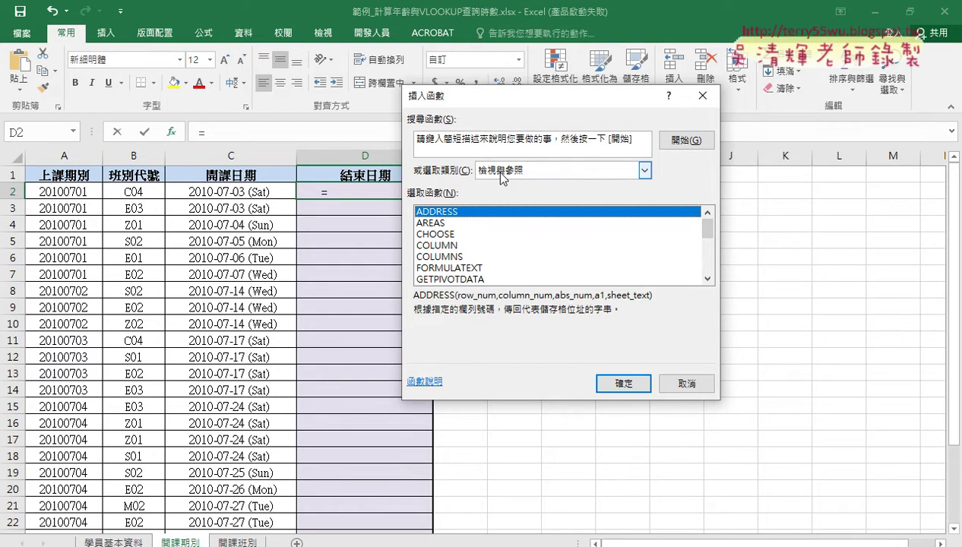
drag(707, 228, 707, 262)
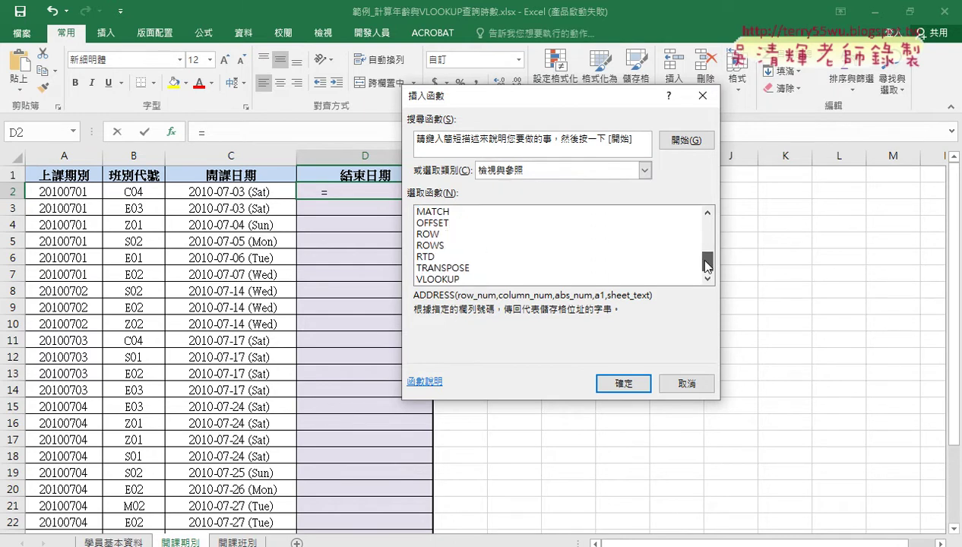
click(437, 280)
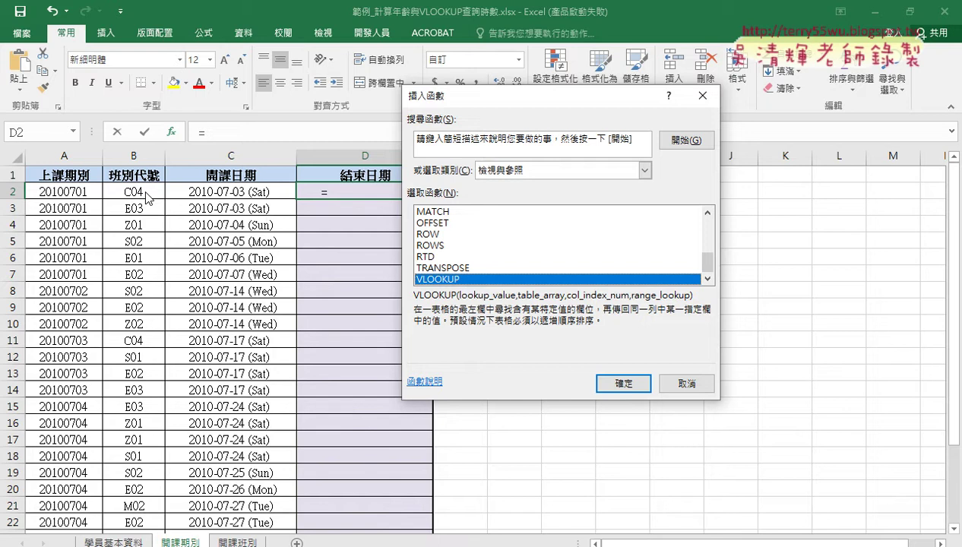
Step: Set VLOOKUP's lookup value to B2 (C04) and start its table range on 開課班別
click(619, 382)
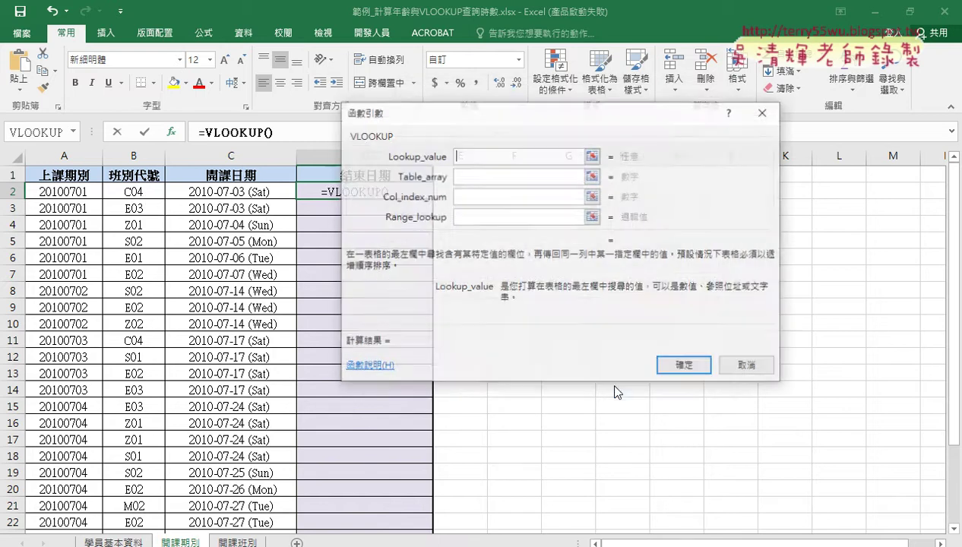
drag(474, 126, 585, 137)
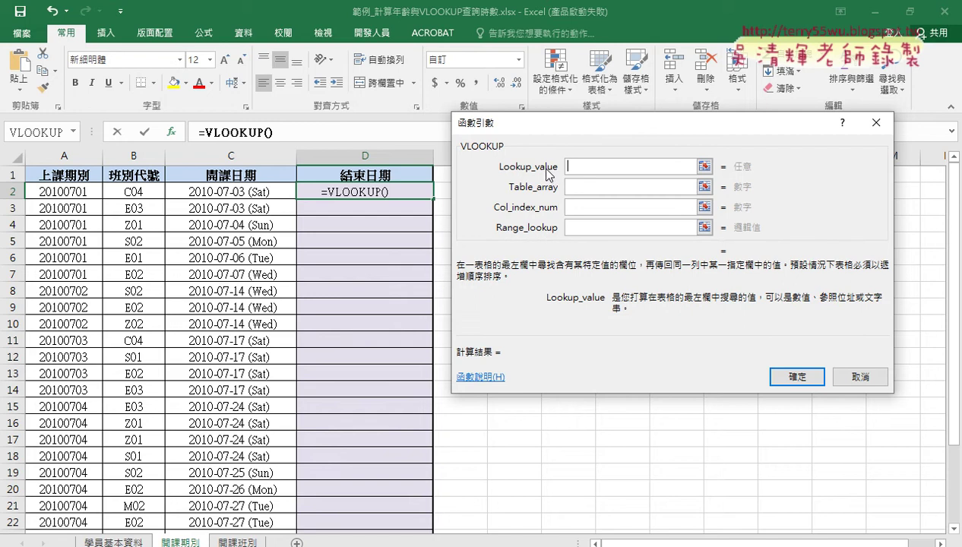
click(148, 192)
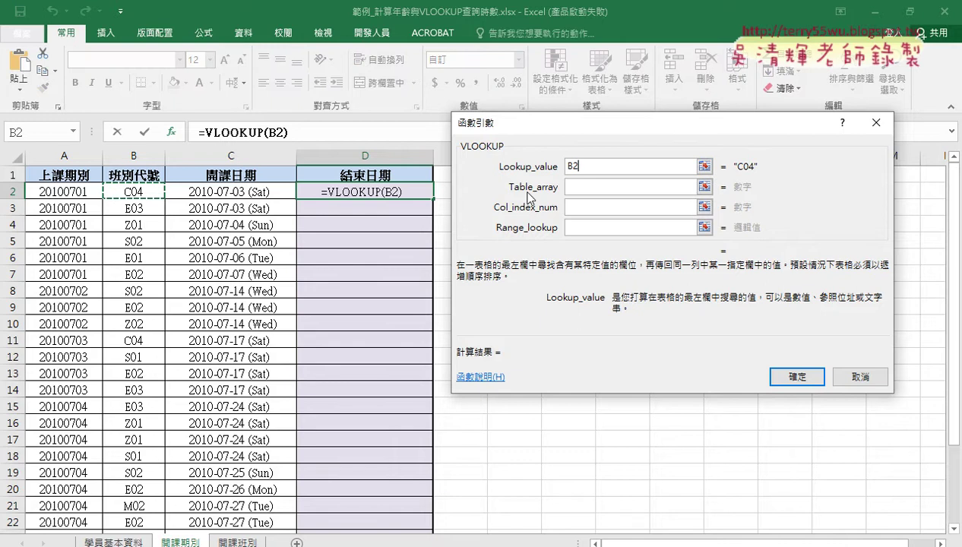
click(574, 194)
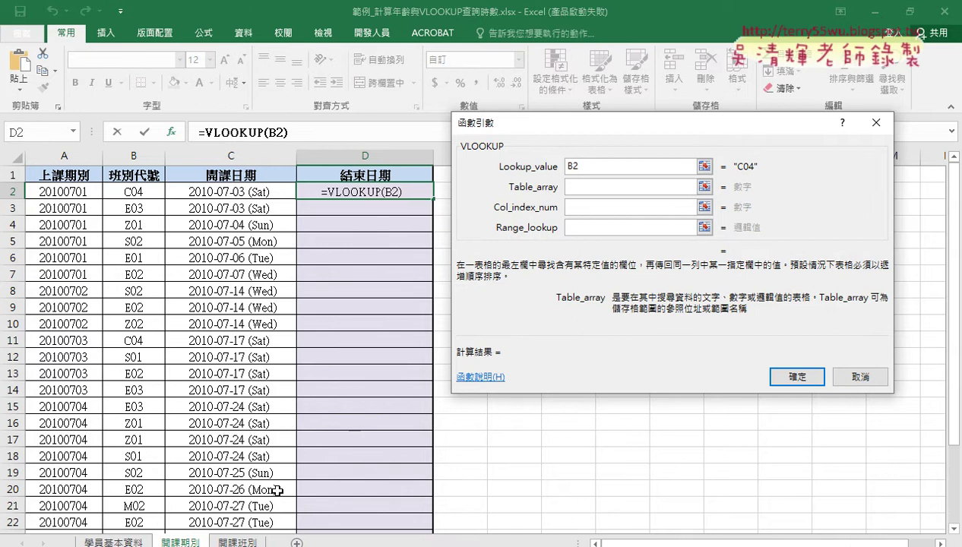
click(238, 543)
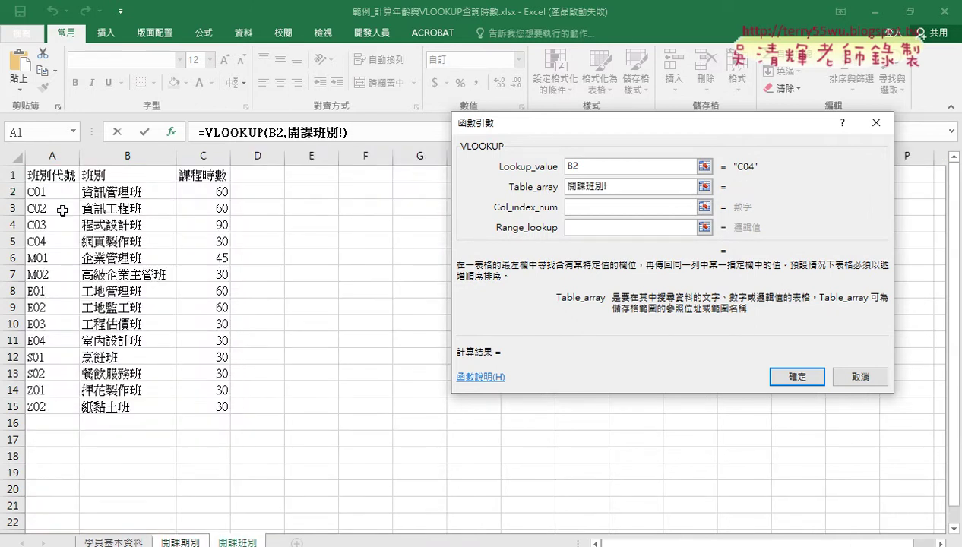
Step: Select A2:C15 on 開課班別 as the VLOOKUP table range
mouse_move(44, 190)
mouse_down()
mouse_move(196, 325)
mouse_move(214, 406)
mouse_up()
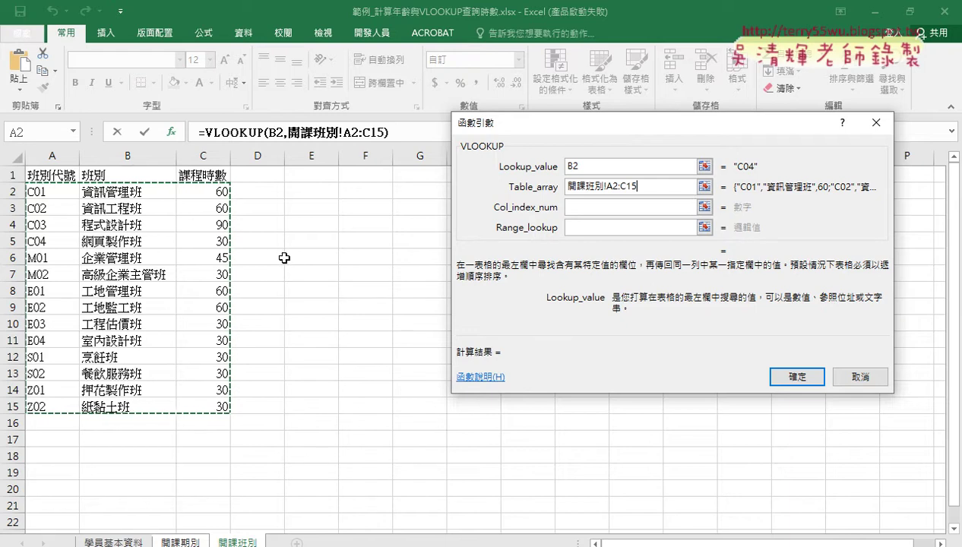
drag(45, 108, 19, 423)
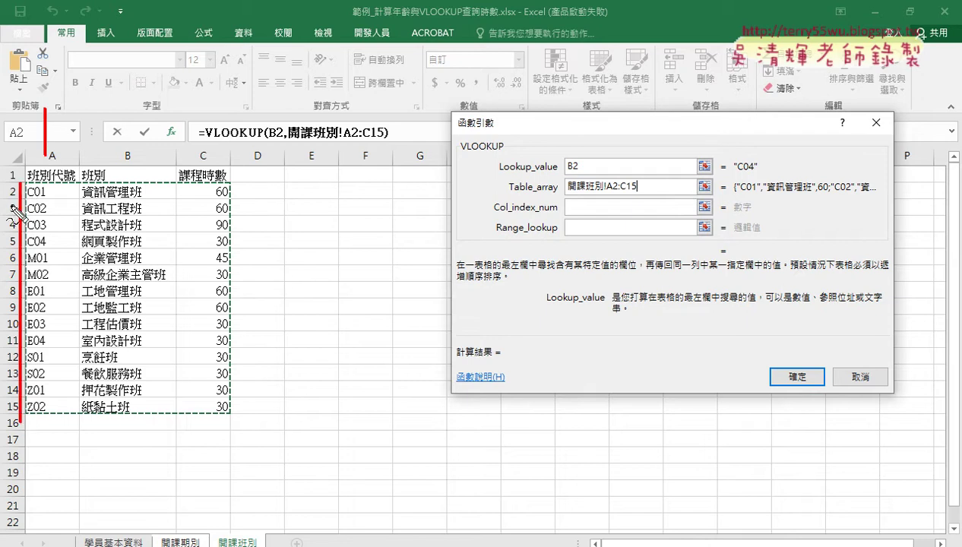
drag(19, 180, 17, 414)
mouse_move(74, 205)
mouse_down()
mouse_move(76, 184)
mouse_move(80, 401)
mouse_up()
mouse_move(131, 137)
mouse_down()
mouse_move(150, 159)
mouse_move(186, 401)
mouse_up()
drag(204, 99, 210, 153)
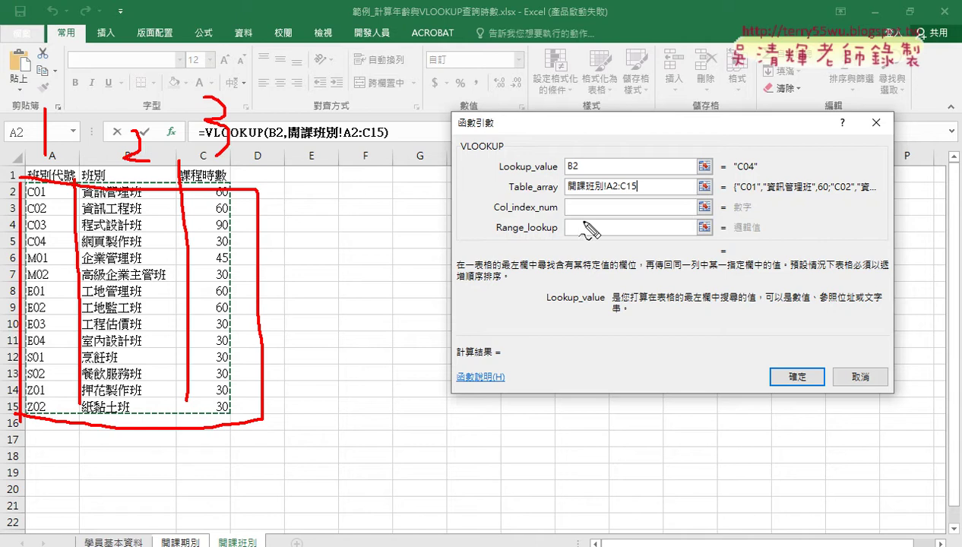
drag(566, 201, 568, 221)
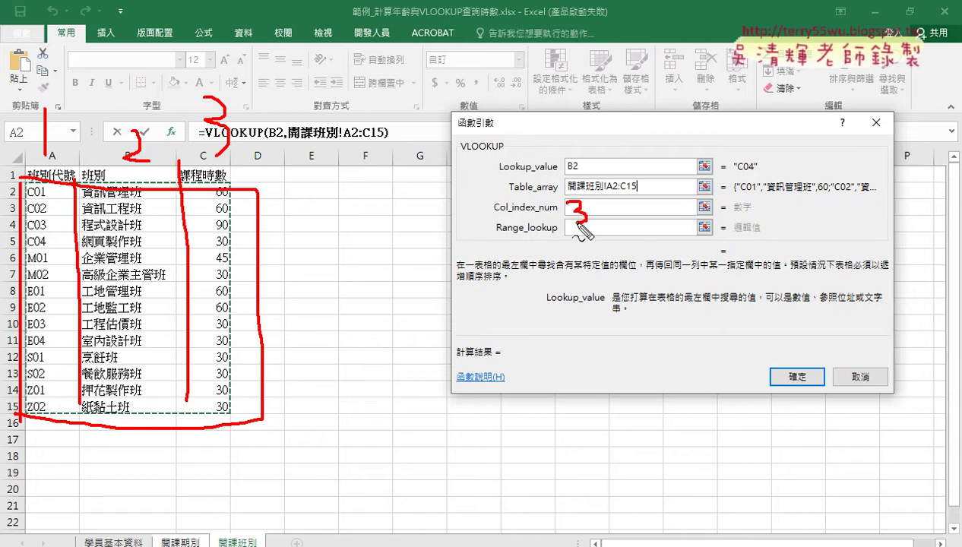
drag(498, 239, 557, 238)
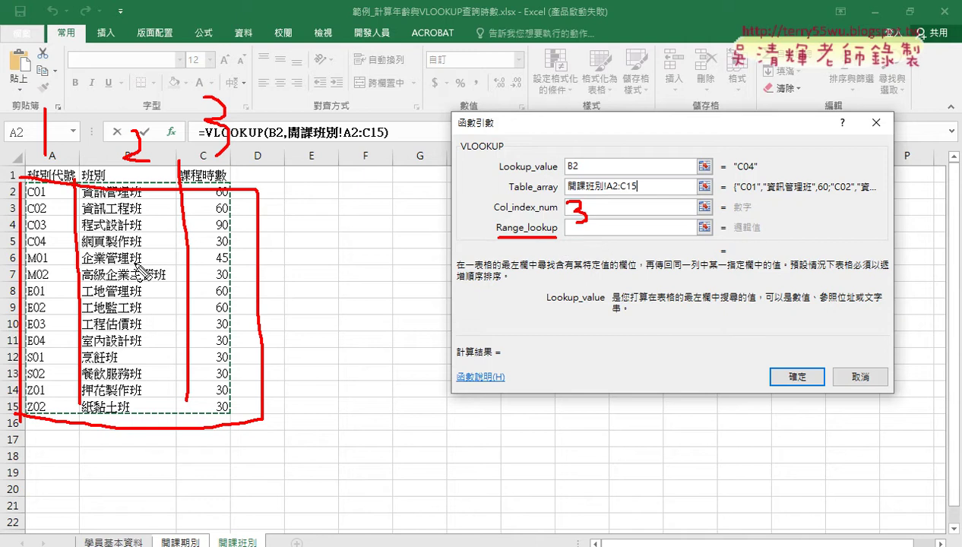
drag(28, 249, 45, 248)
drag(582, 227, 601, 245)
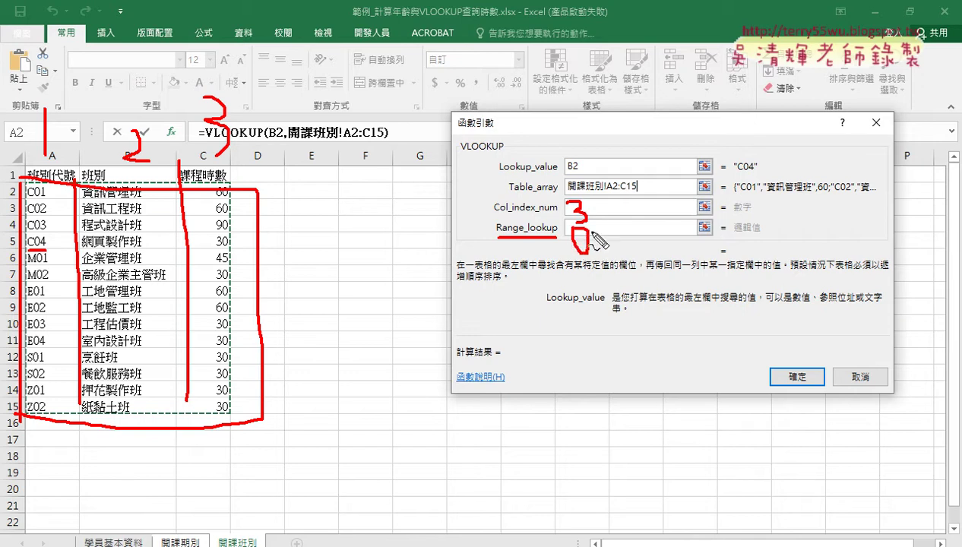
key(Escape)
Step: Enter column index 3 and range lookup 0 for an exact match
click(579, 207)
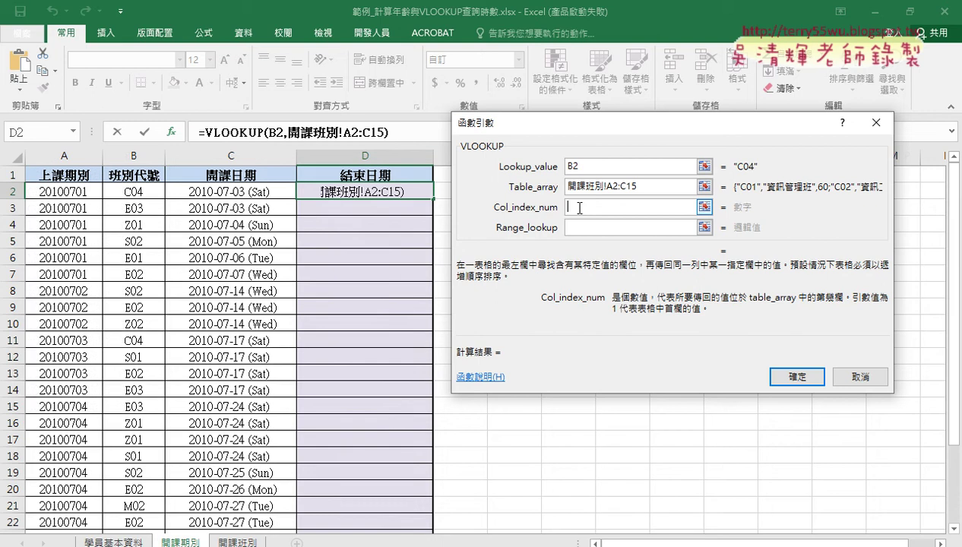
text(3)
click(583, 228)
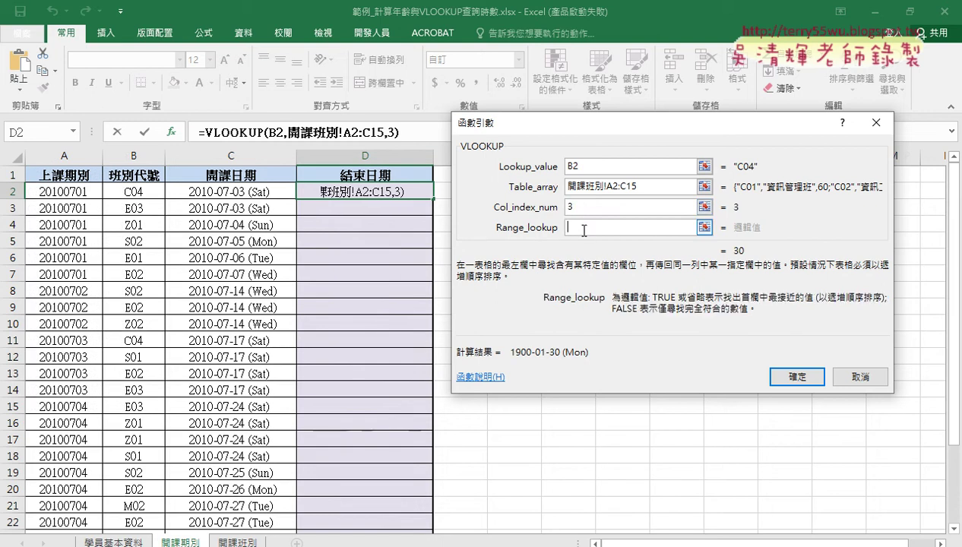
text(0)
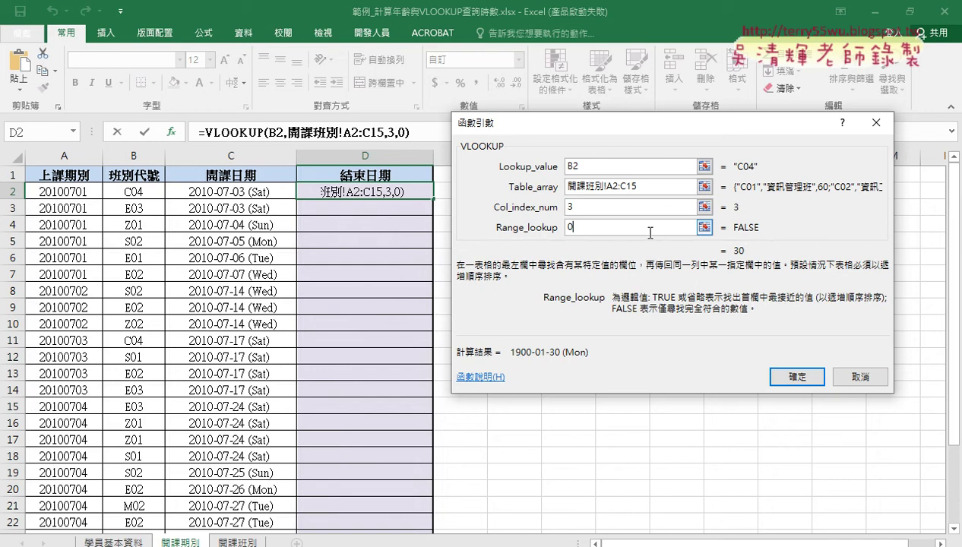
key(BackSpace)
text(1)
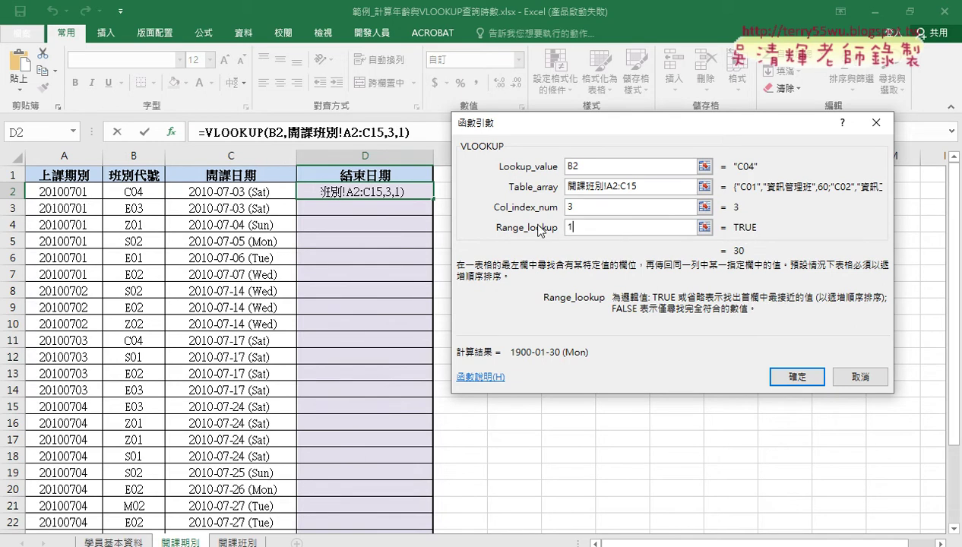
key(shift+Home)
text(0)
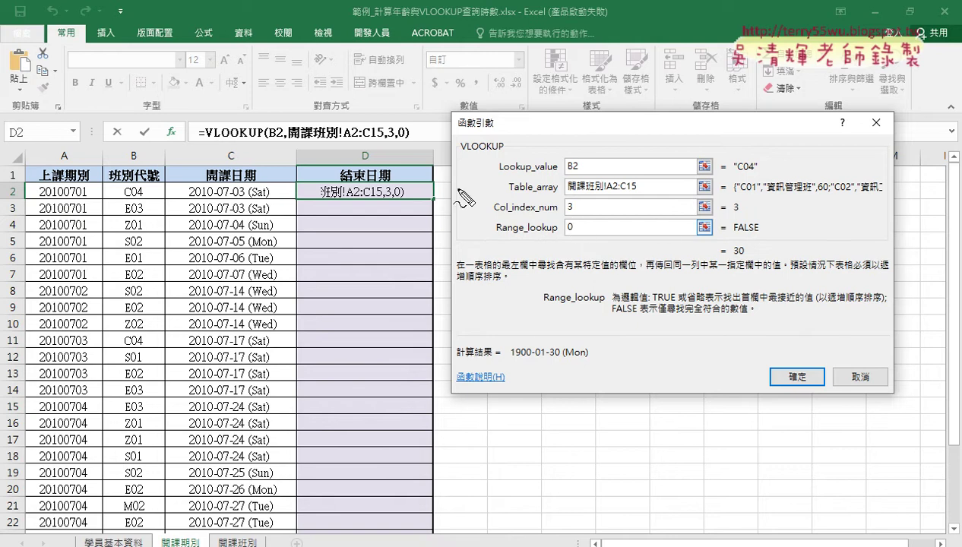
Step: Review the VLOOKUP arguments and confirm the formula into D2, showing 1900-01-30 (Mon)
mouse_move(128, 206)
mouse_down()
mouse_move(560, 166)
mouse_move(604, 194)
mouse_up()
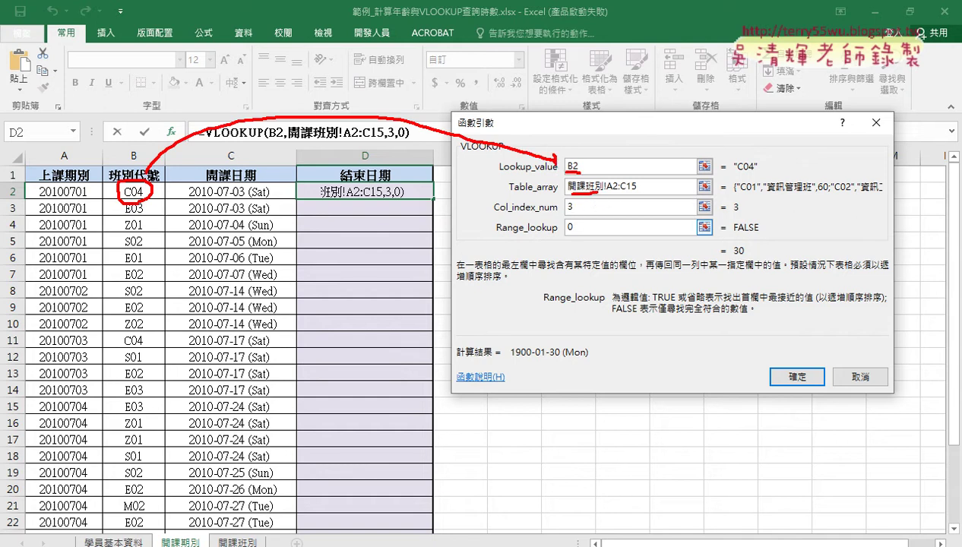
drag(609, 195, 637, 193)
drag(563, 216, 583, 238)
key(Escape)
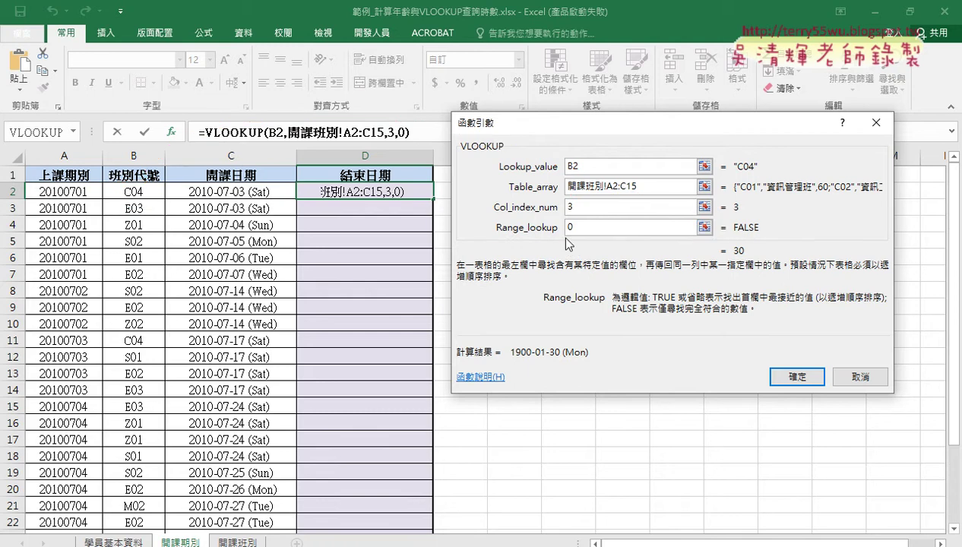
click(802, 374)
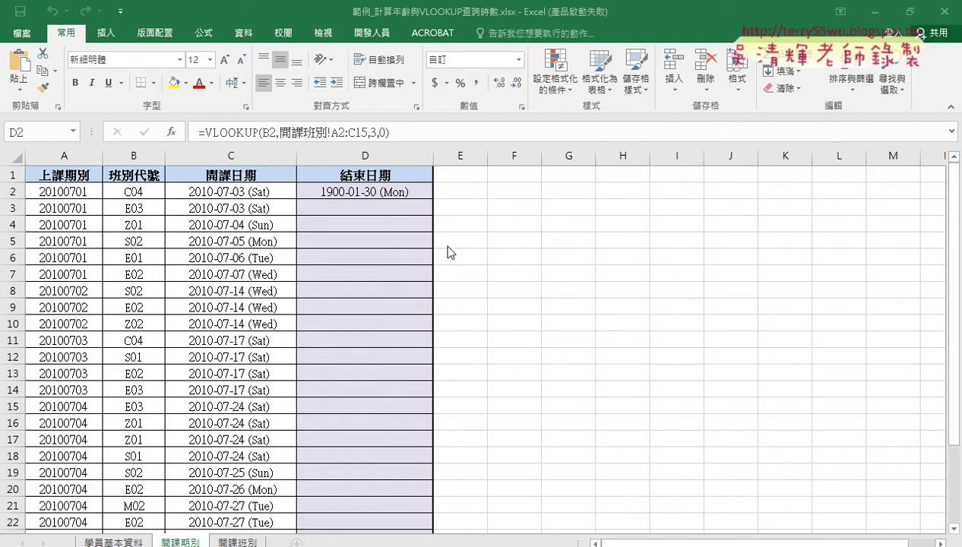
Step: Change D2's number format to General (通用格式) so it shows 30
click(369, 187)
right_click(369, 187)
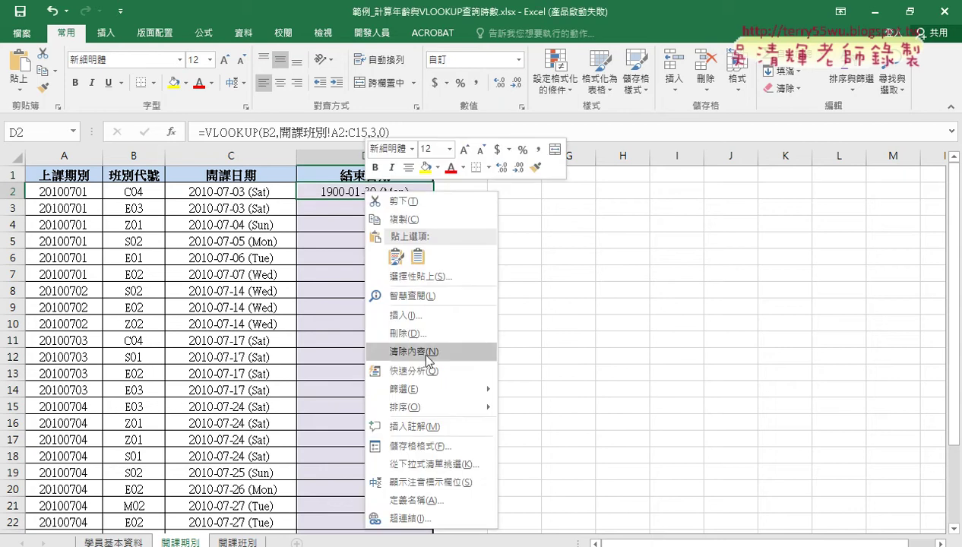
click(445, 437)
drag(502, 112, 687, 71)
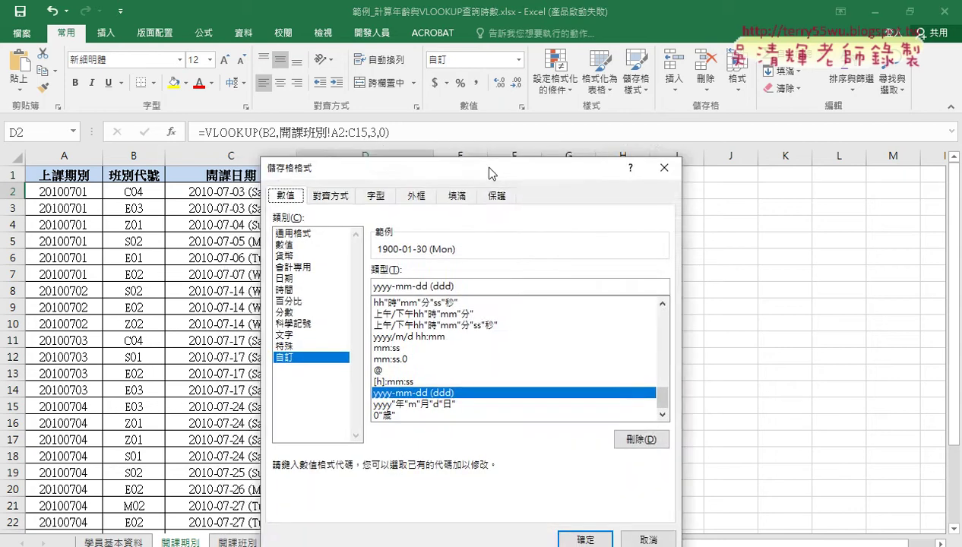
click(490, 140)
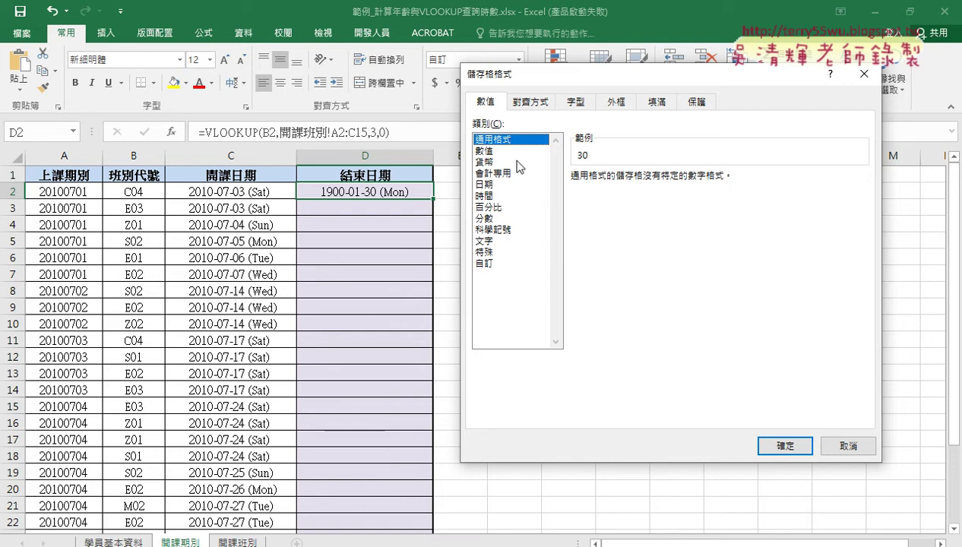
click(783, 447)
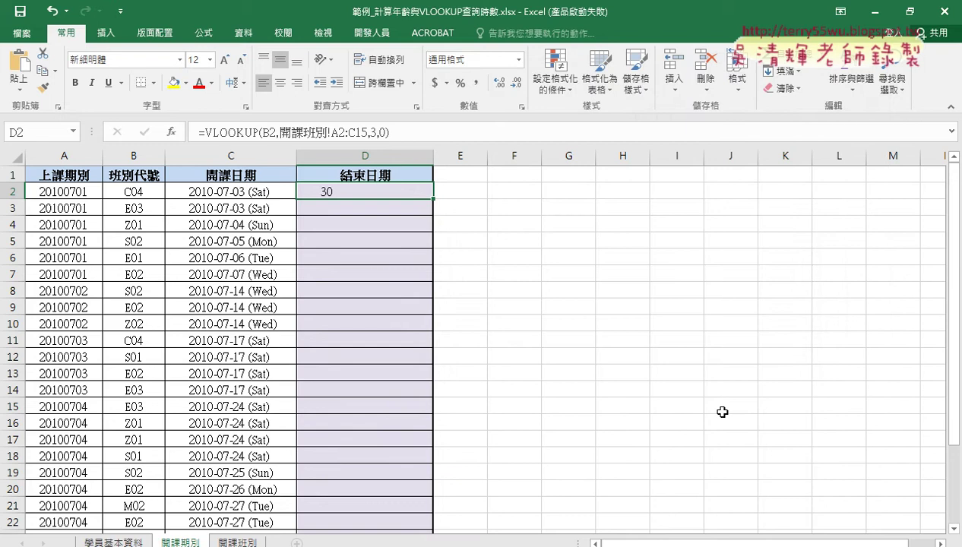
click(460, 133)
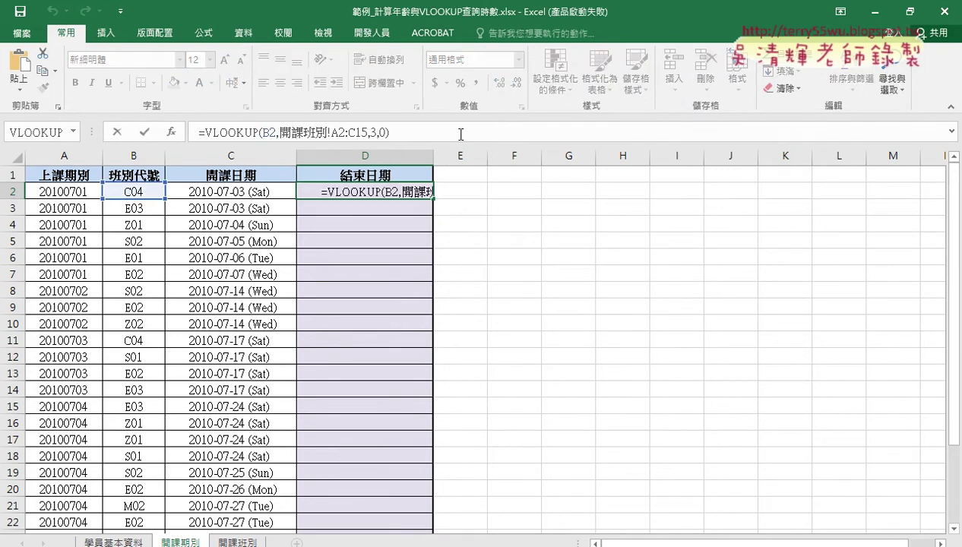
Step: Append /3-1 to D2's VLOOKUP formula, correcting an initial /10-1, so it shows 9
text(/)
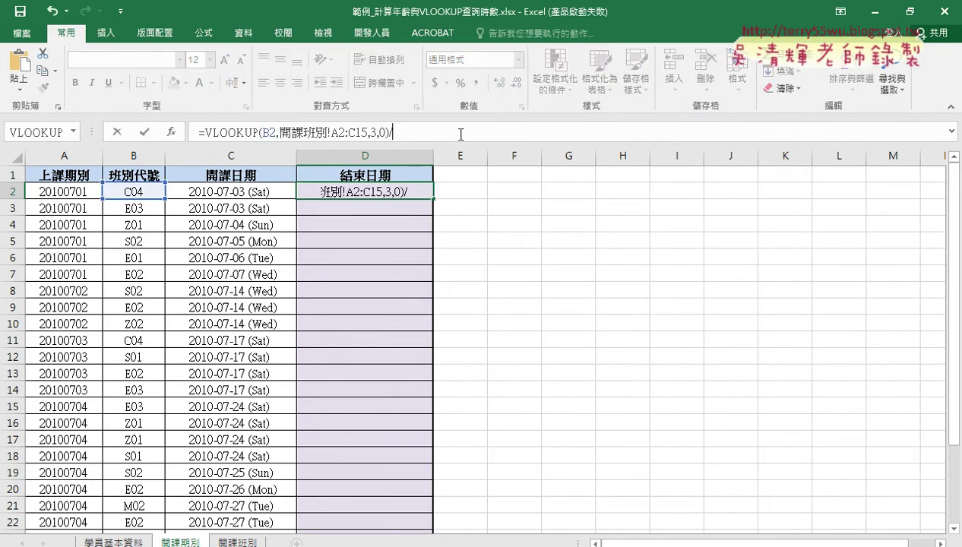
text(10-)
text(1)
click(144, 133)
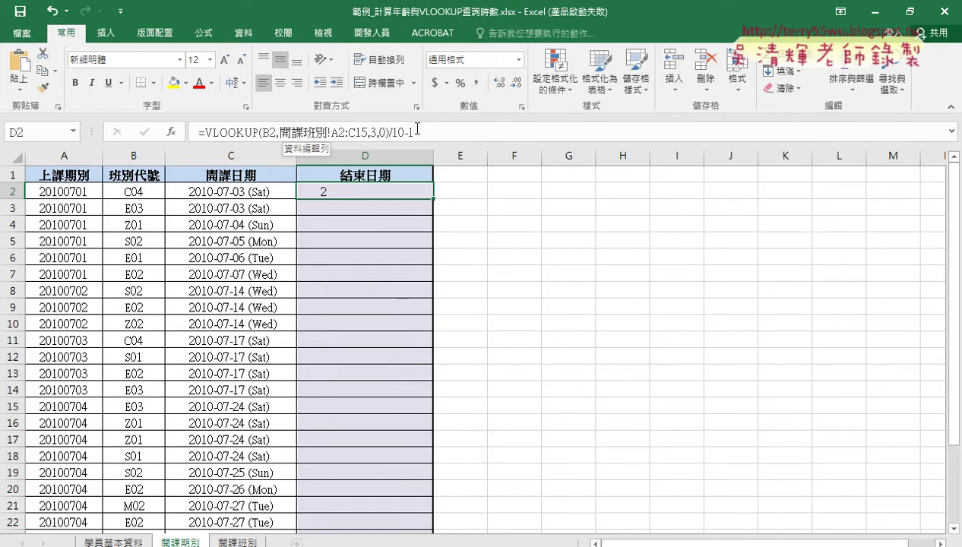
drag(394, 133, 403, 133)
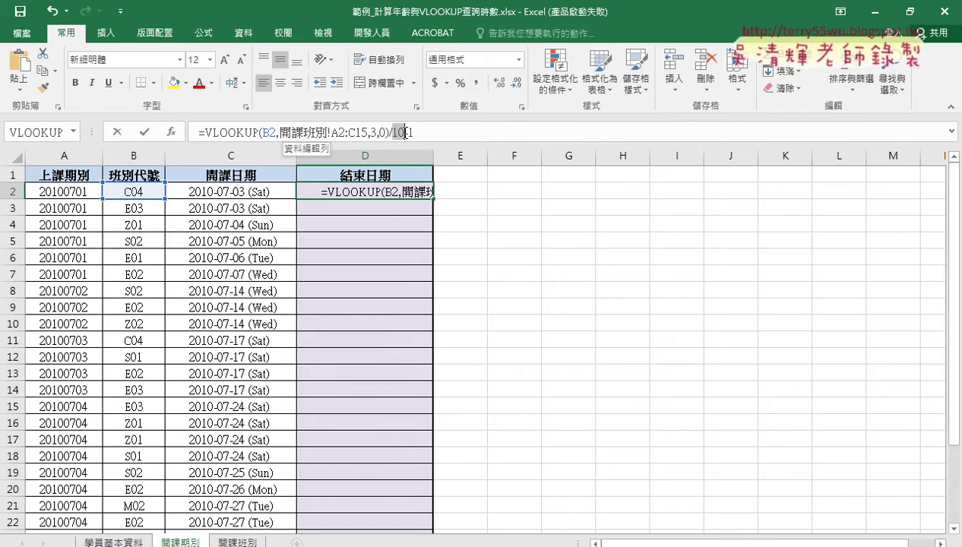
text(3)
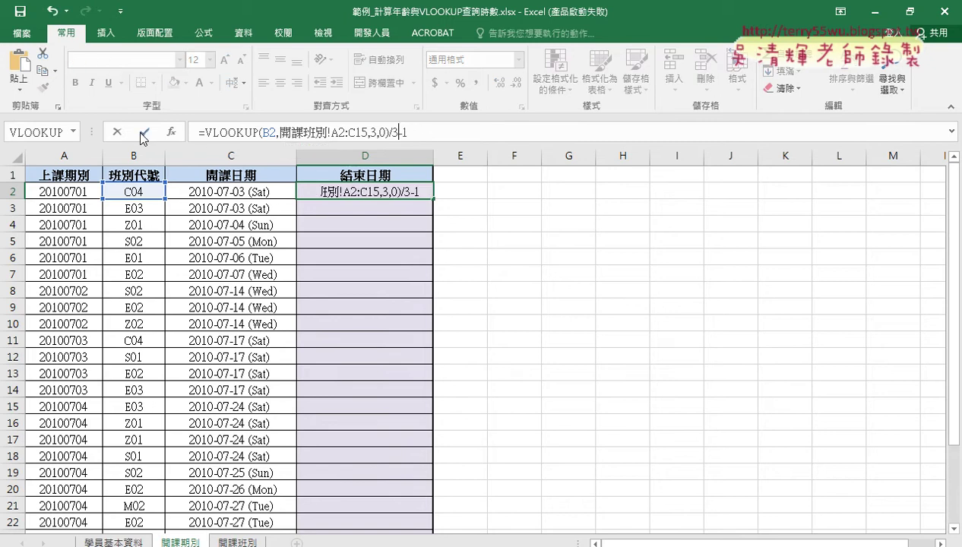
click(143, 132)
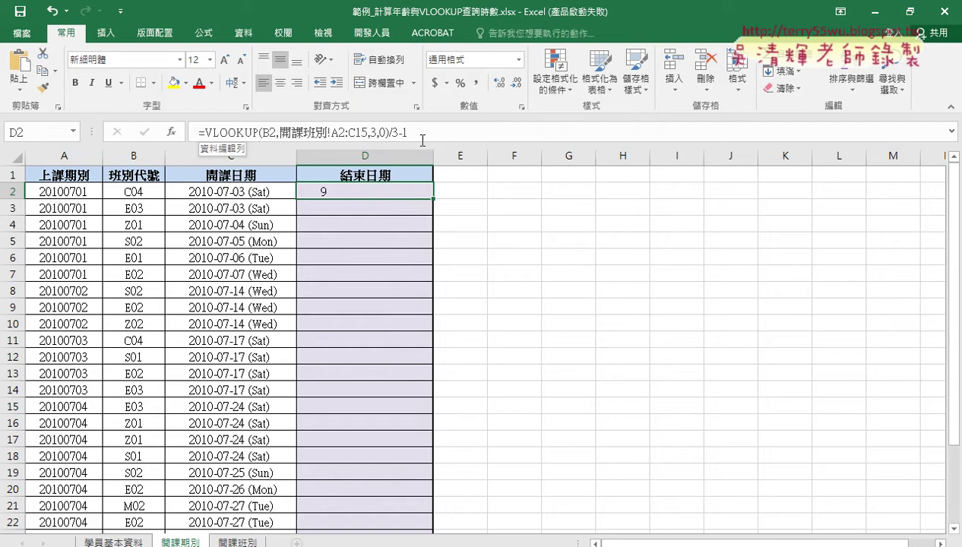
Step: Wrap the VLOOKUP/3-1 expression in parentheses and multiply it by 7
click(203, 133)
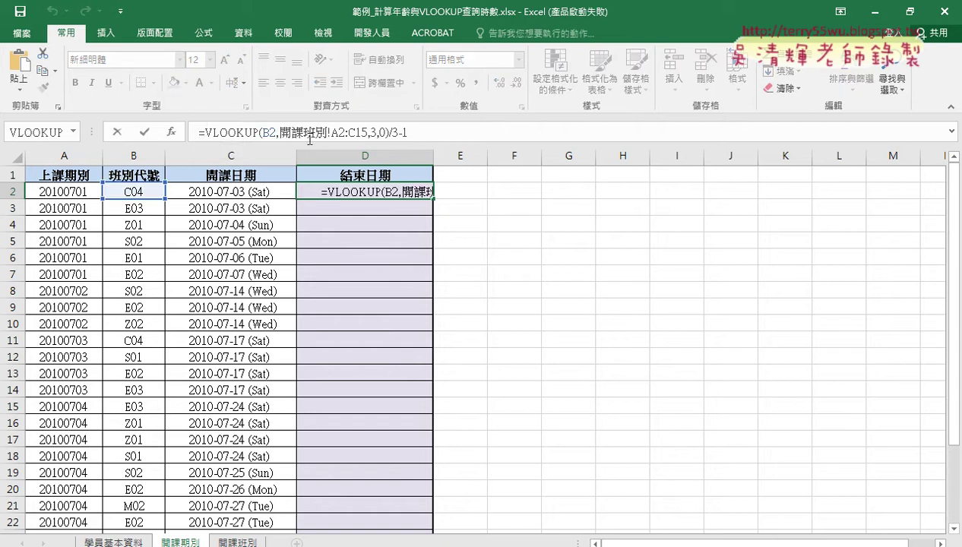
text(()
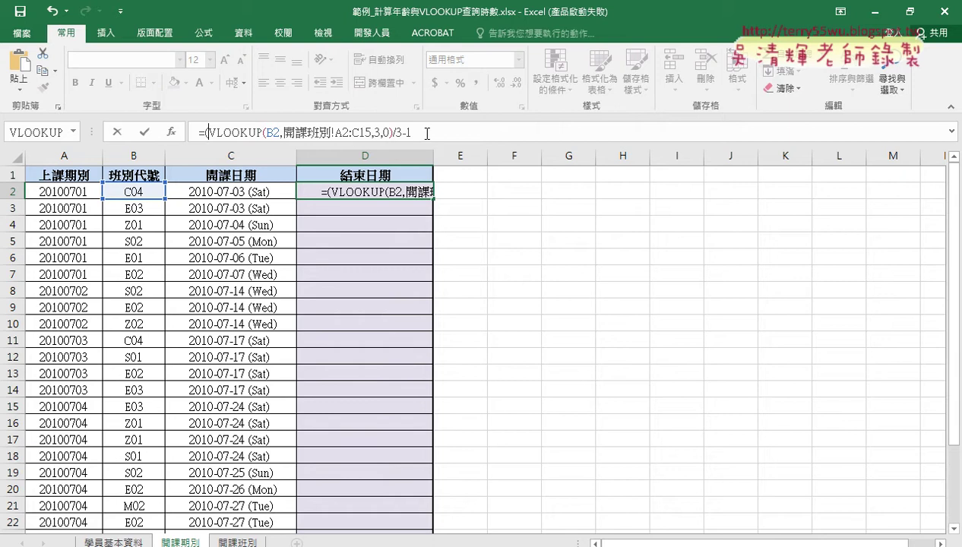
click(427, 132)
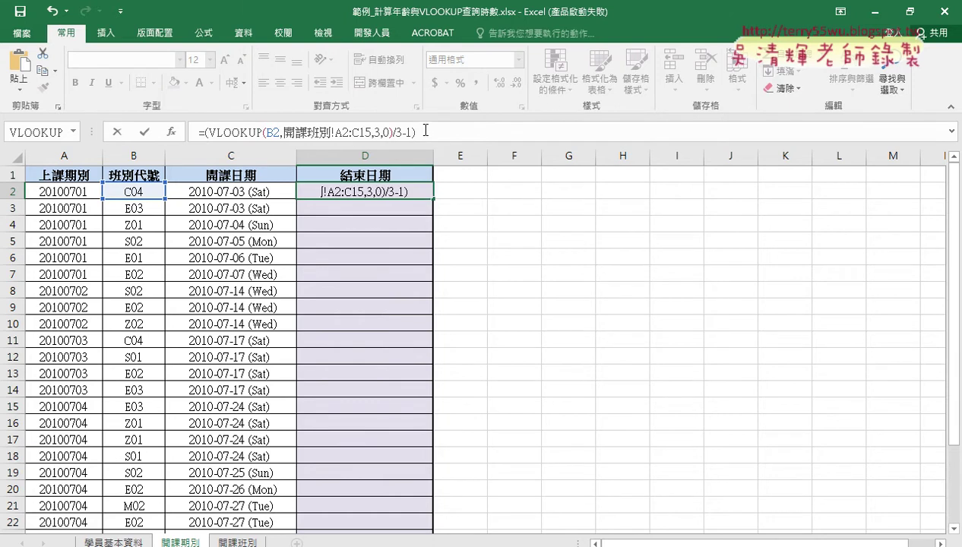
text())
text(*7)
click(144, 131)
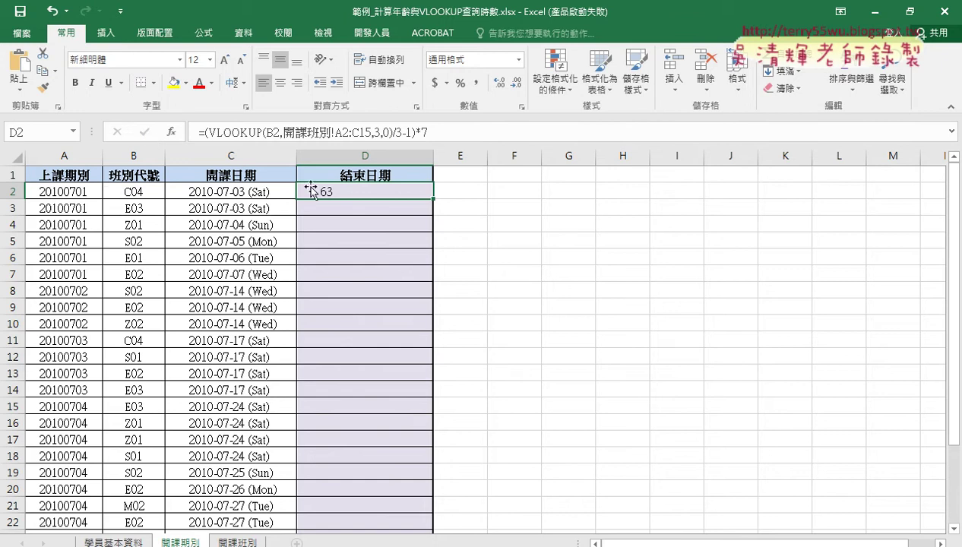
Step: Add start date C2 to the formula's front so D2 shows 40425
click(203, 133)
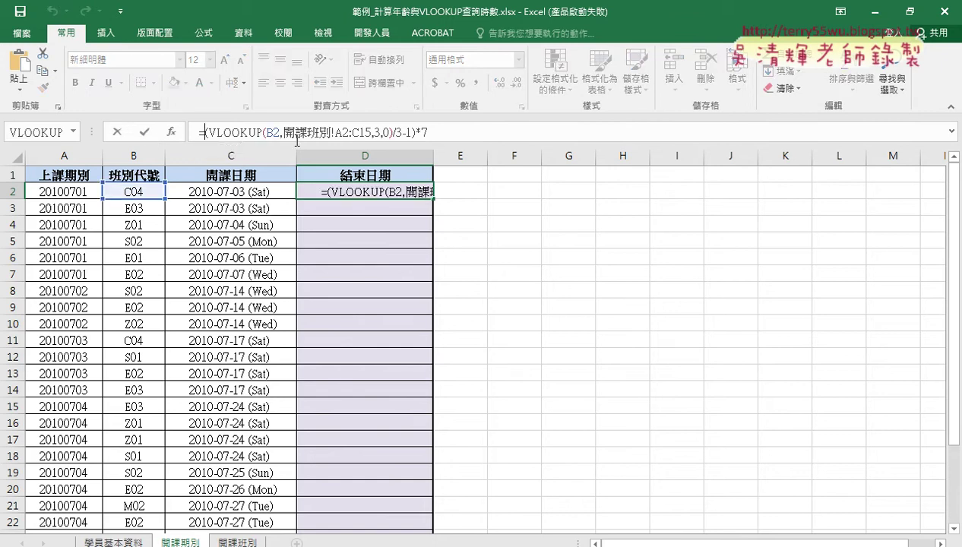
text(()
click(231, 193)
text(+)
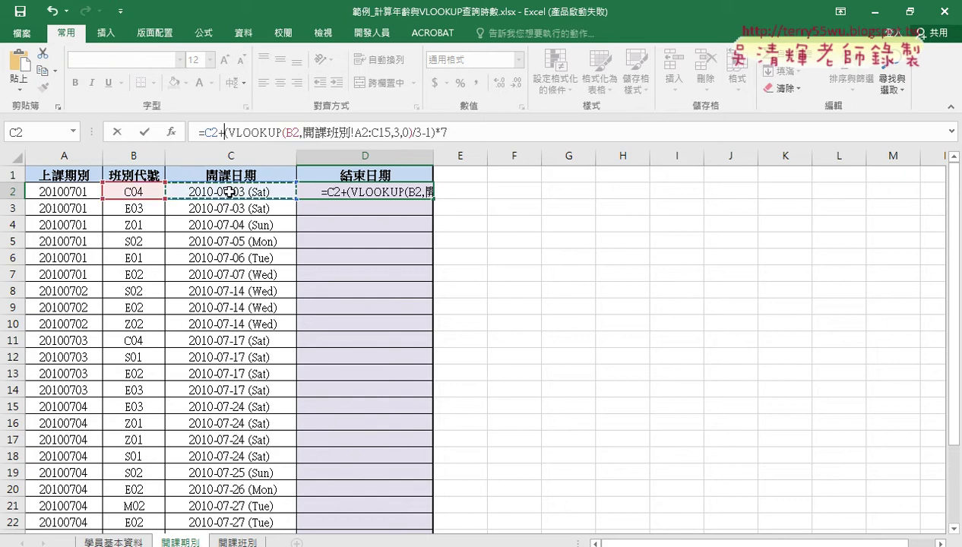
click(144, 134)
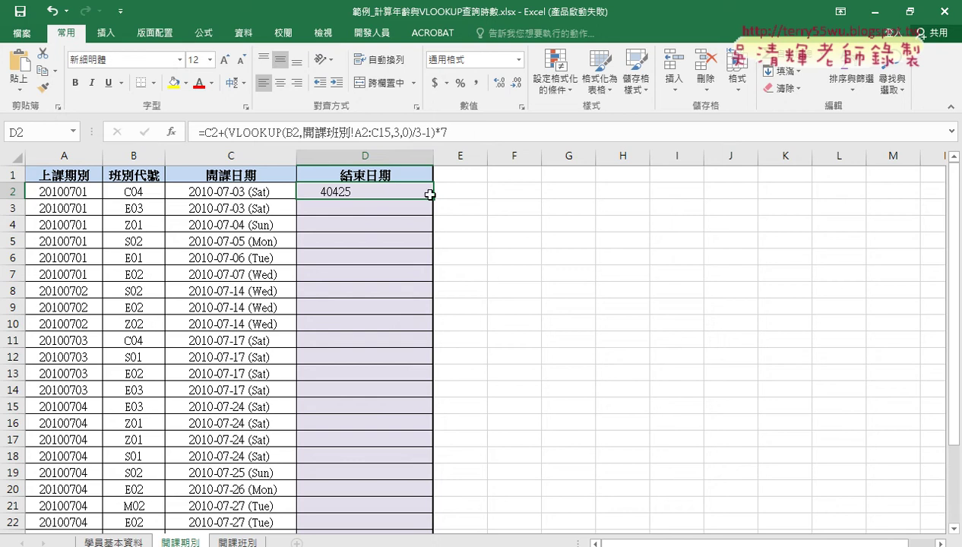
Step: Apply the 日期 (Date) number format to D2 so it shows 2010/9/4 instead of 40425
right_click(337, 194)
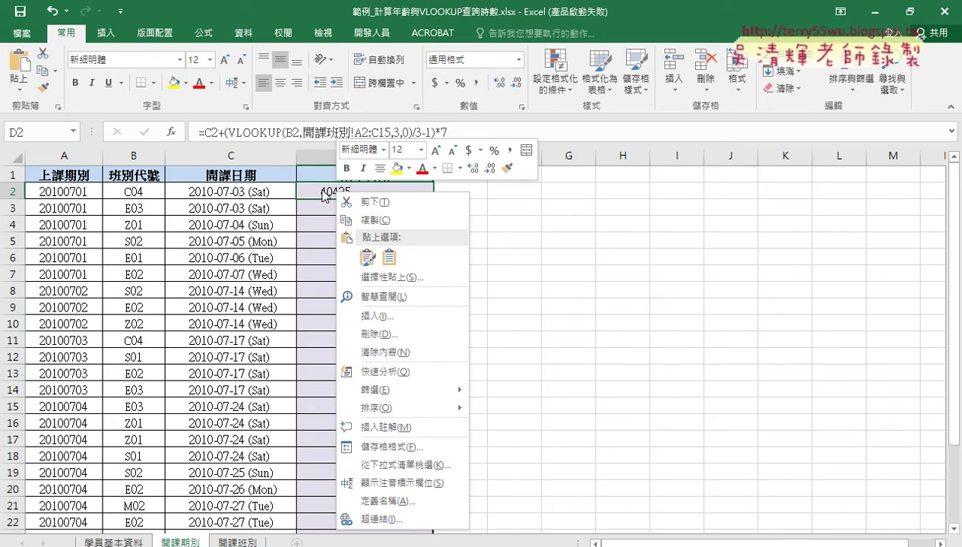
click(392, 447)
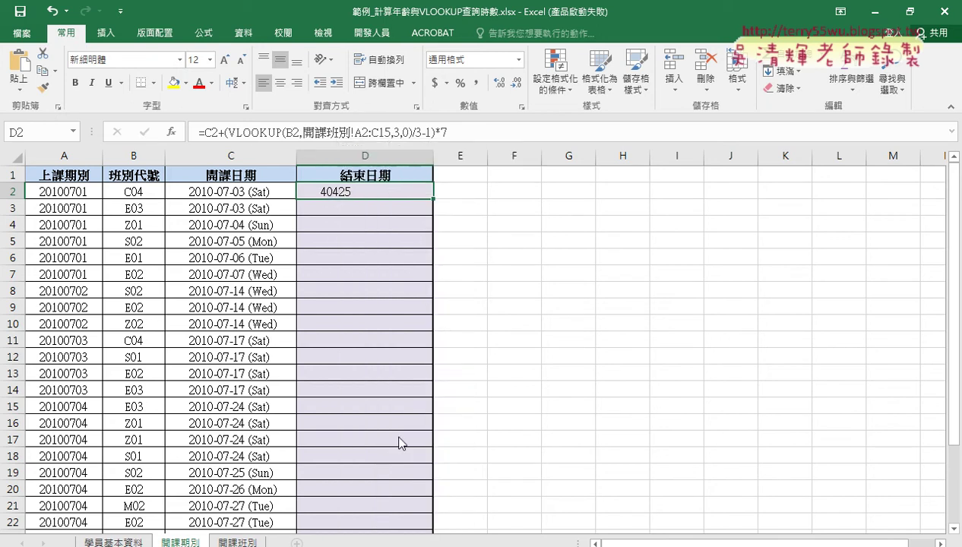
drag(410, 183, 715, 115)
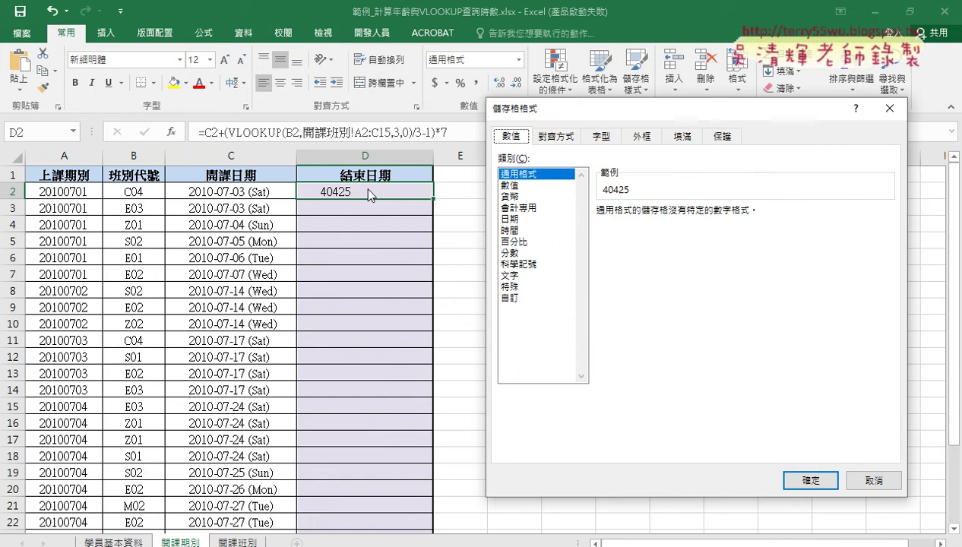
click(516, 219)
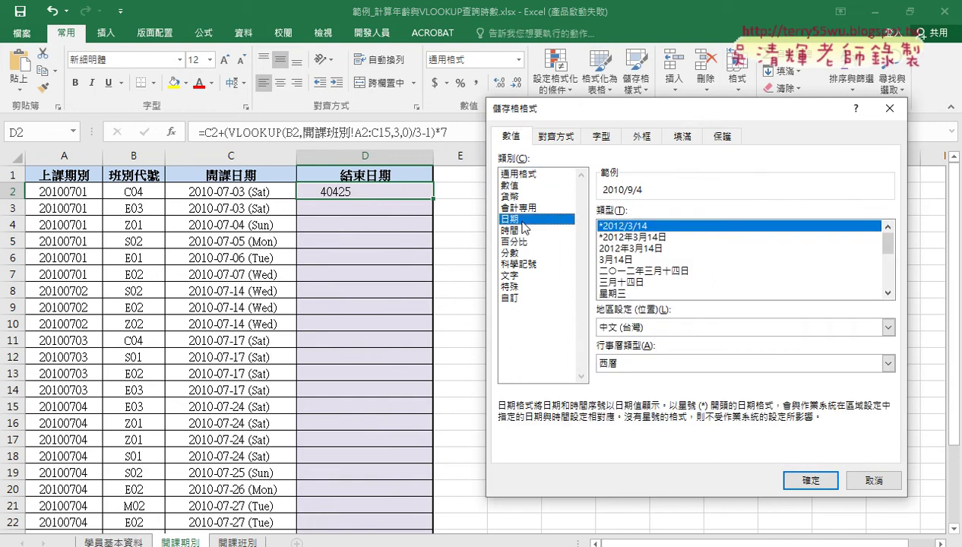
click(800, 479)
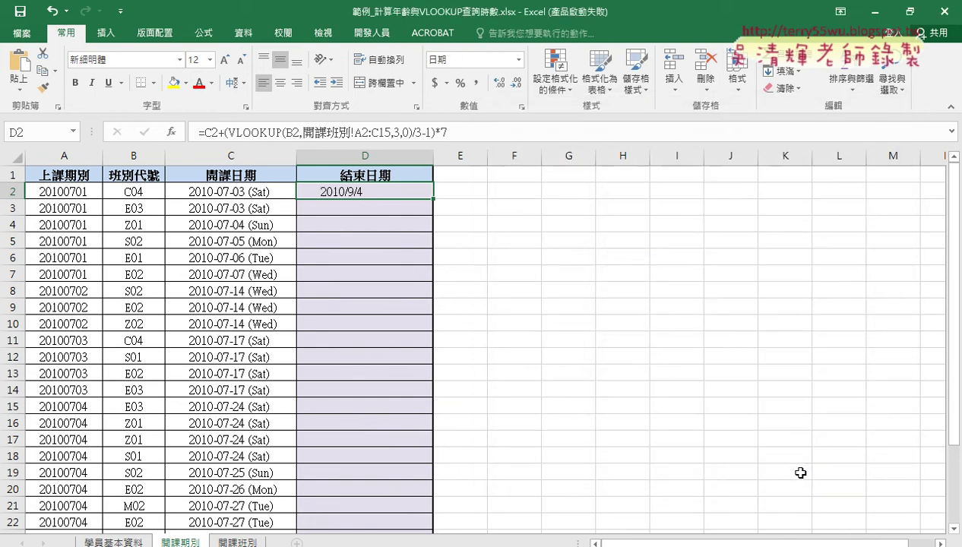